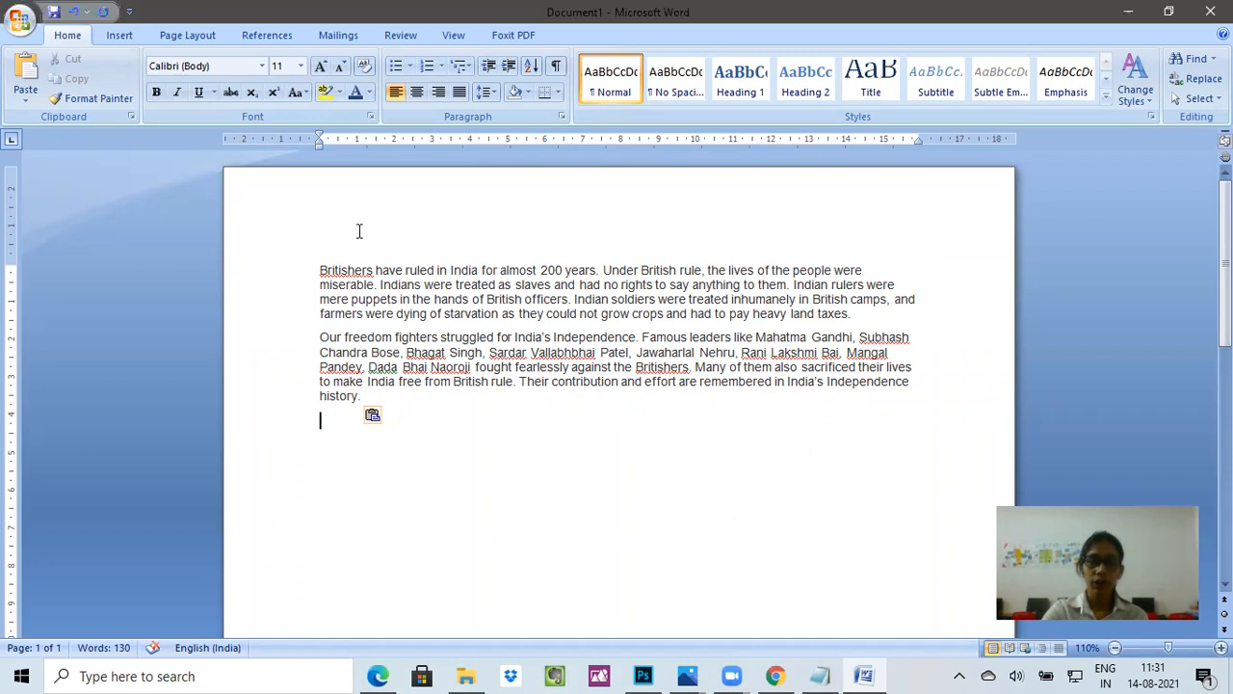
Insert a blank line above the first paragraph and enter the title "More on MS Word" there
{"action": "key", "text": "Return"}
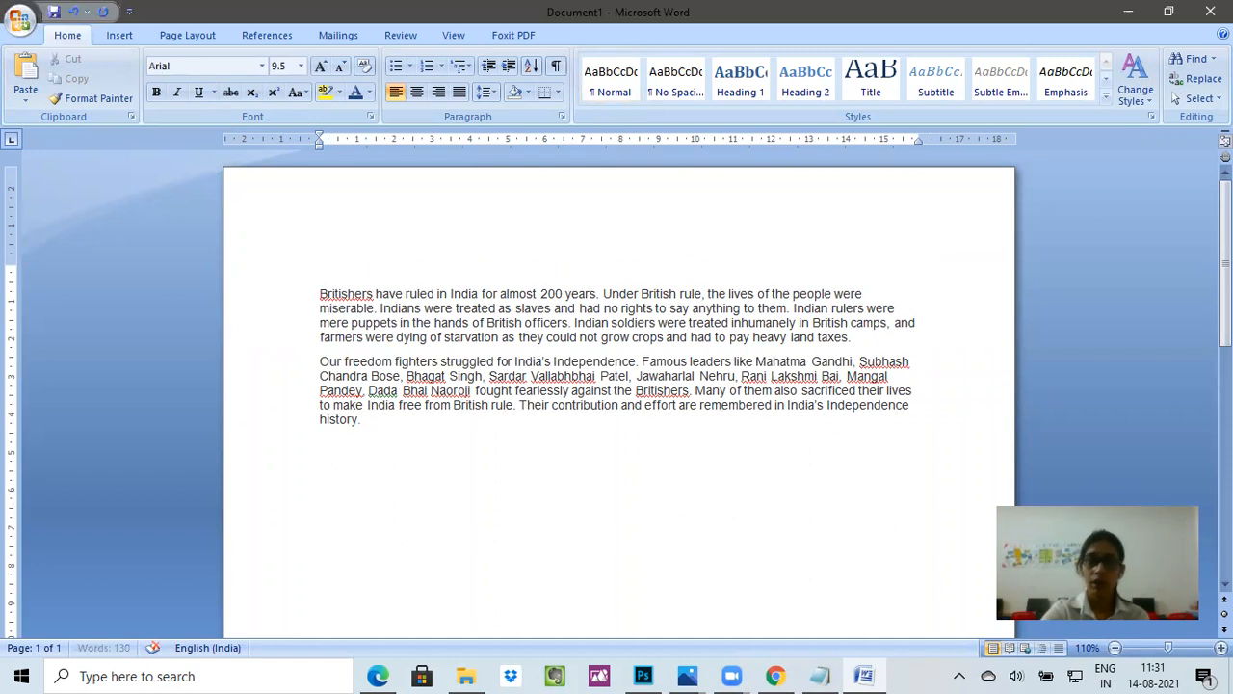
{"action": "left_click", "coordinate": [333, 267]}
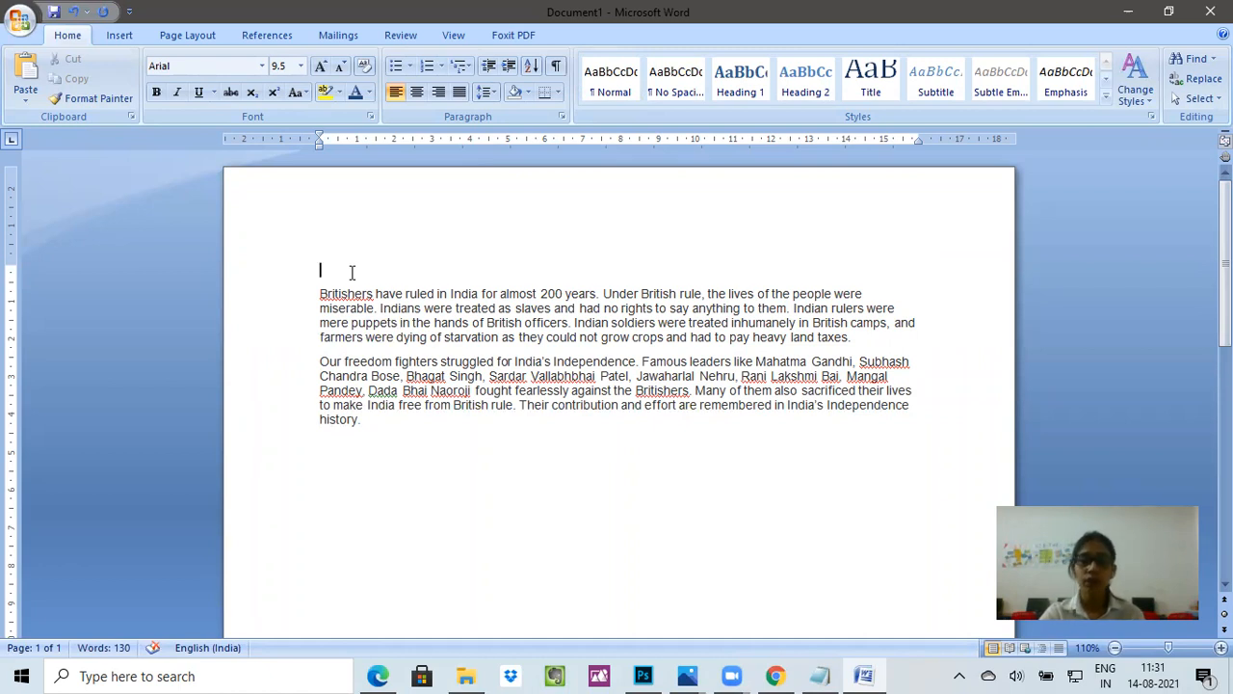
{"action": "type", "text": "M"}
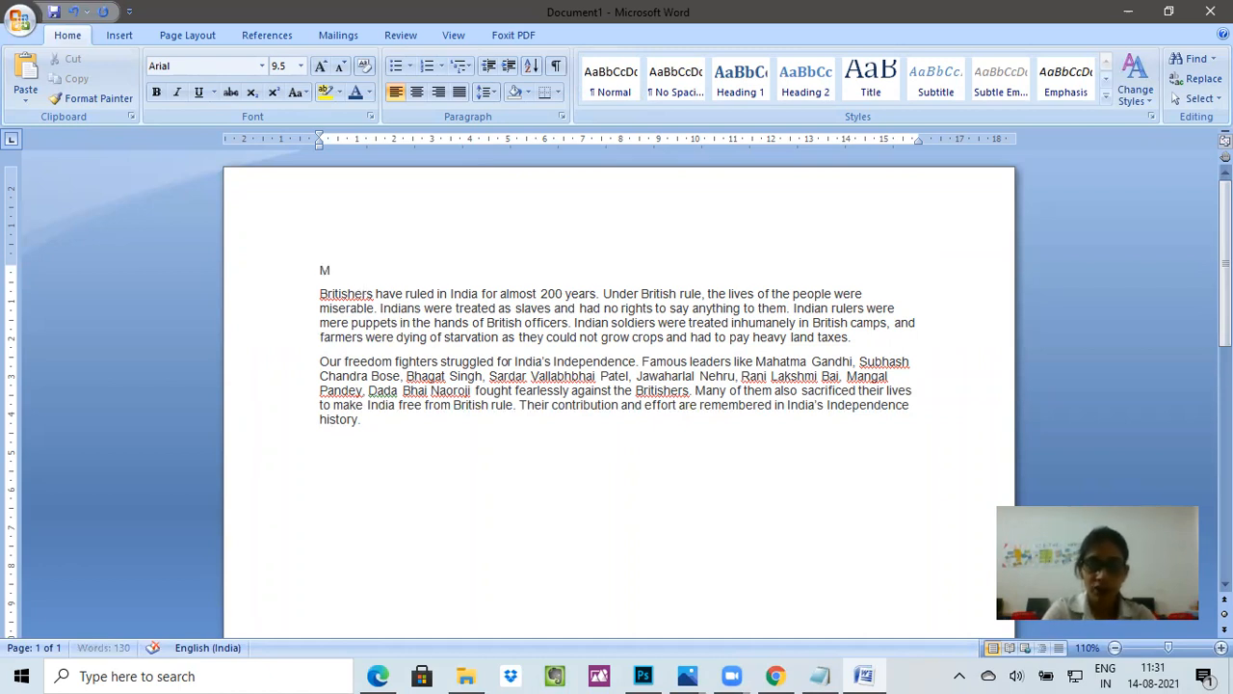
{"action": "type", "text": "ore "}
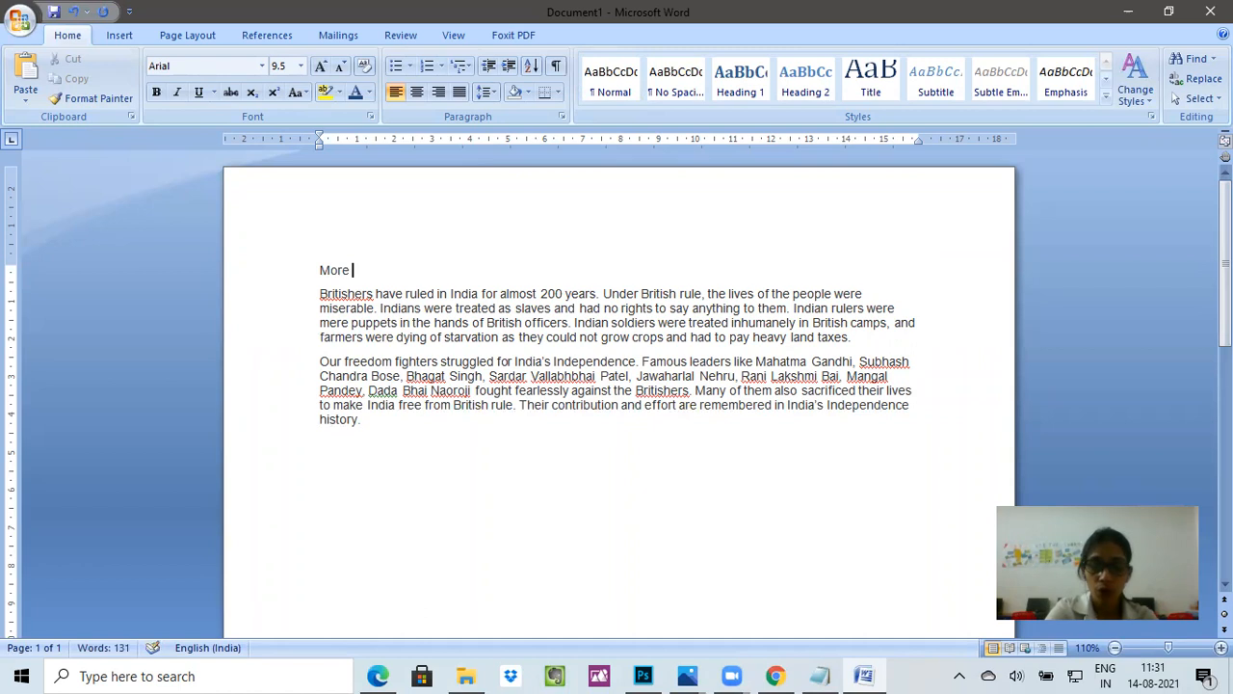
{"action": "type", "text": "on MS "}
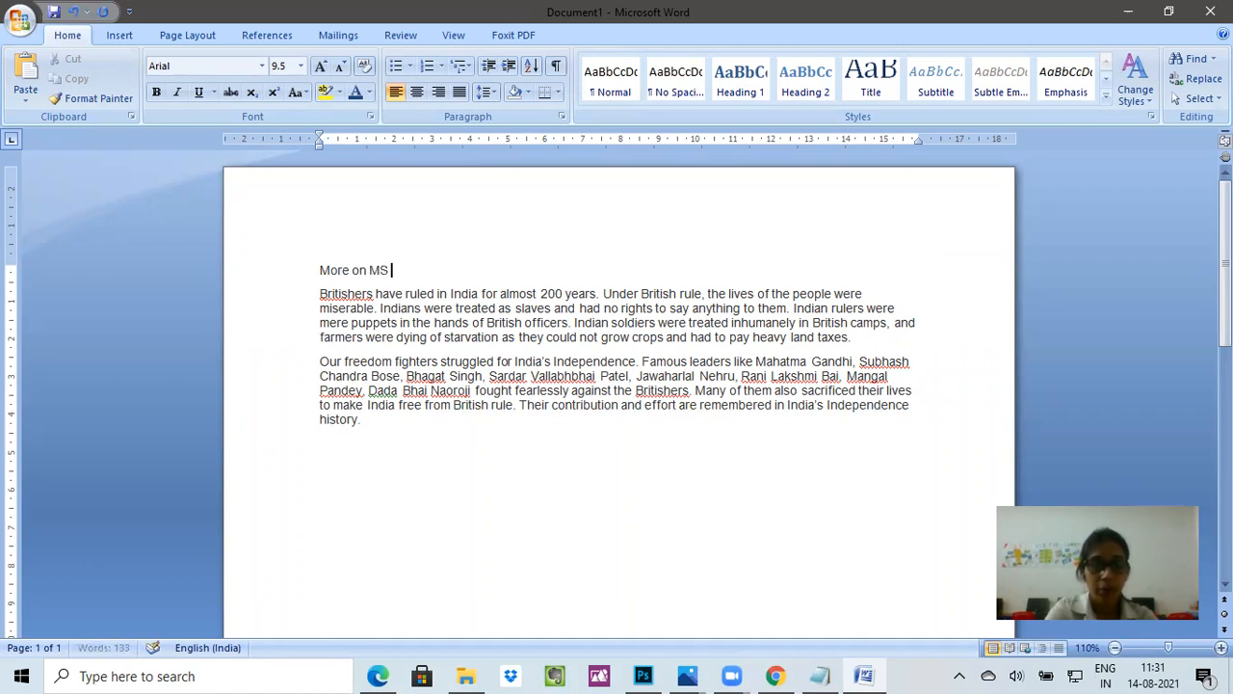
{"action": "type", "text": "Word"}
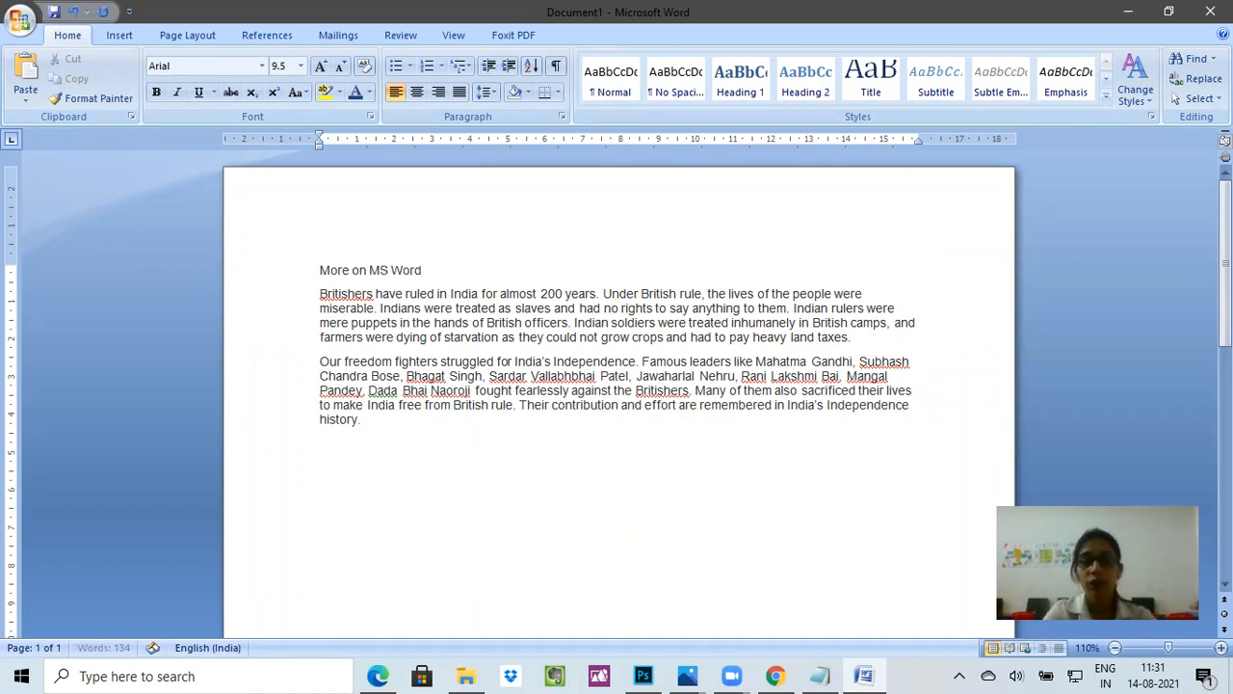
Increase the font size of the title "More on MS Word" to 12
{"action": "left_click_drag", "start_coordinate": [320, 271], "coordinate": [415, 277]}
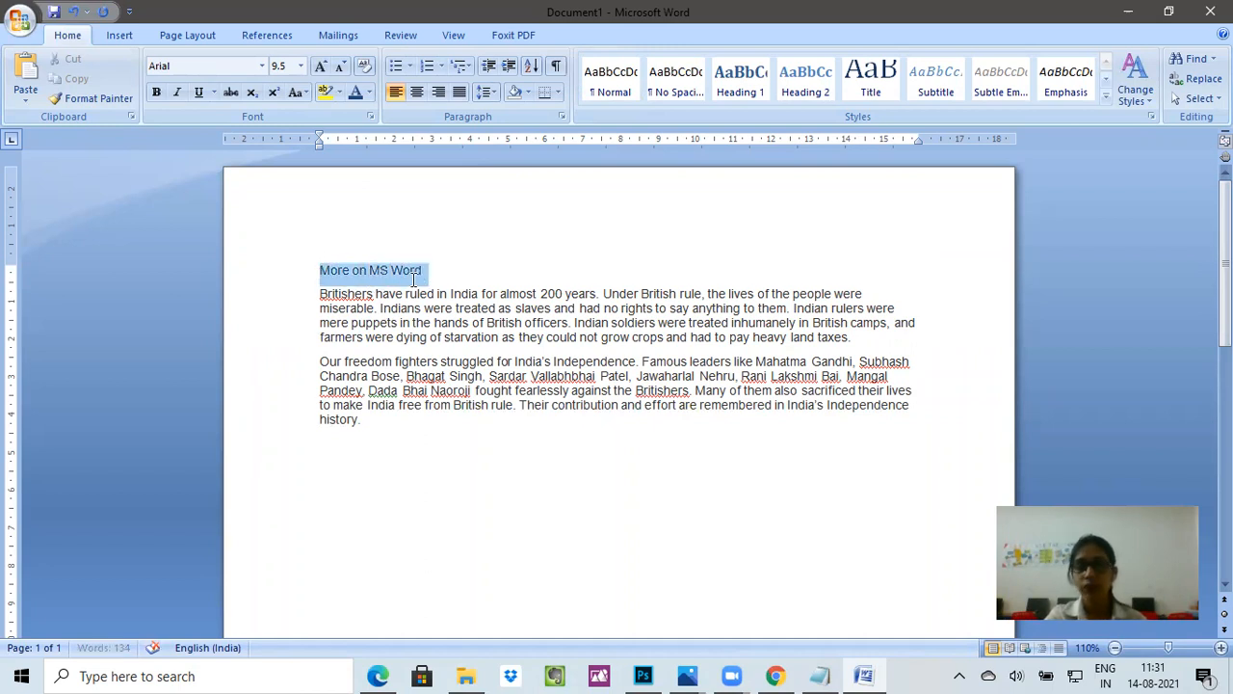
{"action": "left_click", "coordinate": [321, 67]}
{"action": "left_click", "coordinate": [321, 66]}
{"action": "left_click", "coordinate": [320, 66]}
{"action": "left_click", "coordinate": [476, 258]}
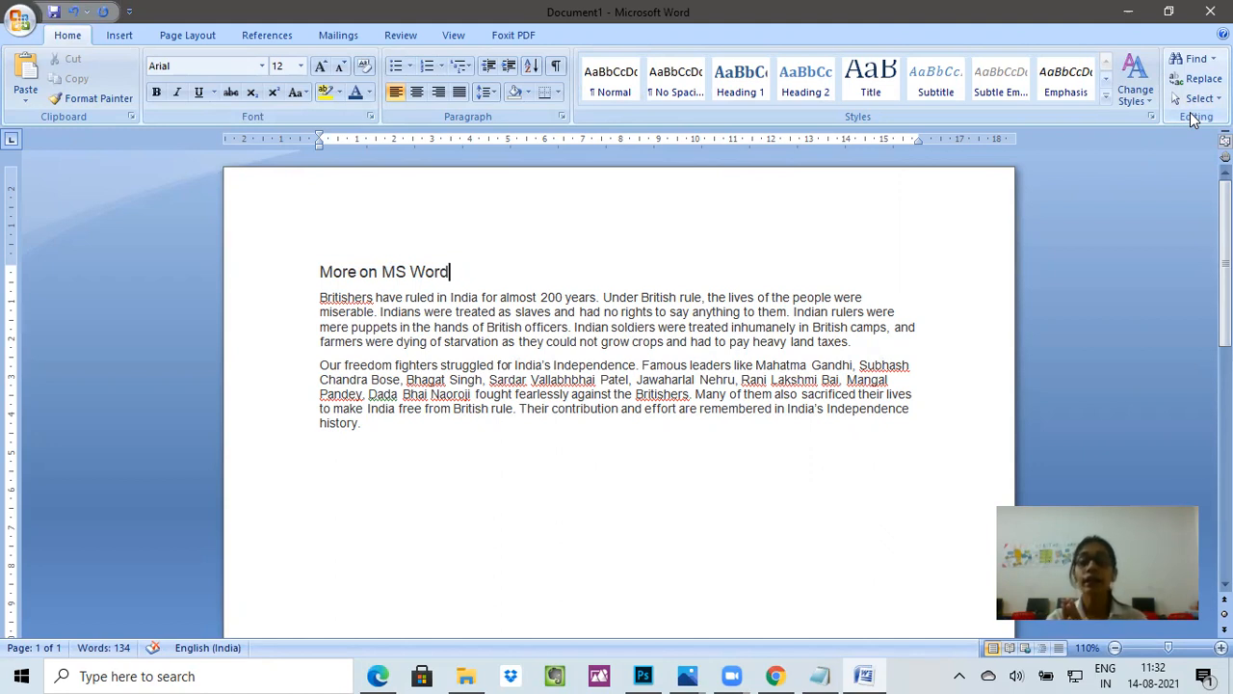
Find the first occurrence of the word "independence" in the document and close the search
{"action": "left_click", "coordinate": [1191, 60]}
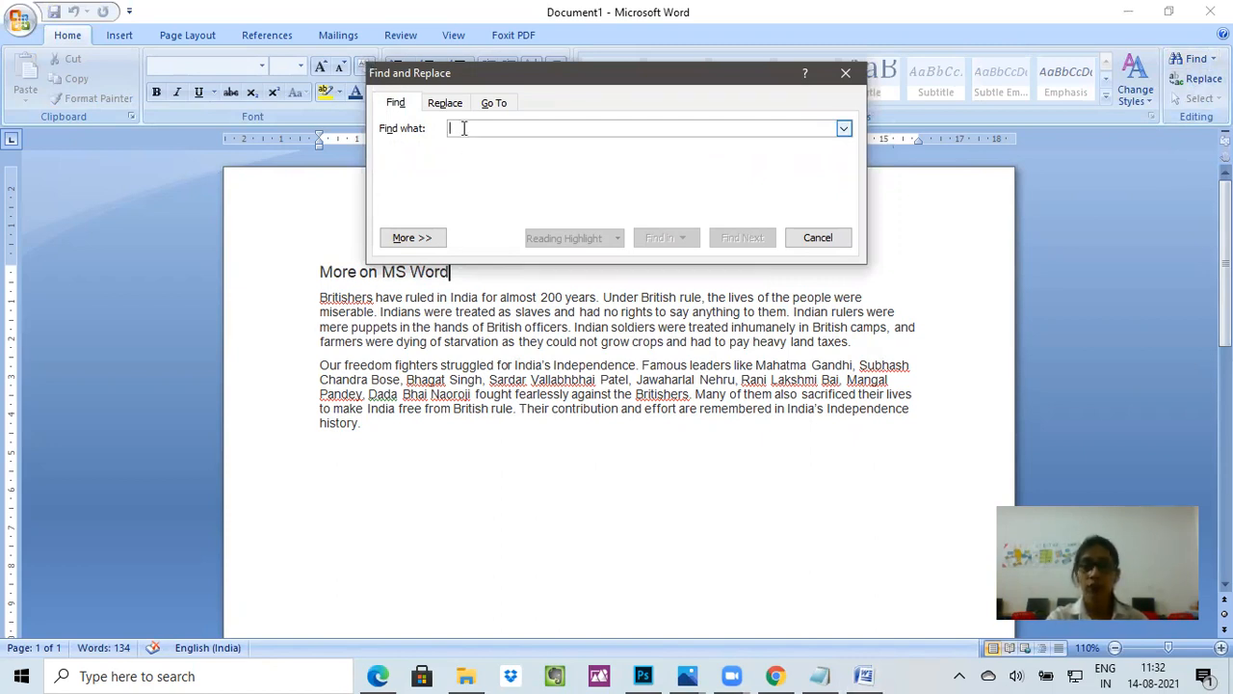
{"action": "type", "text": "i"}
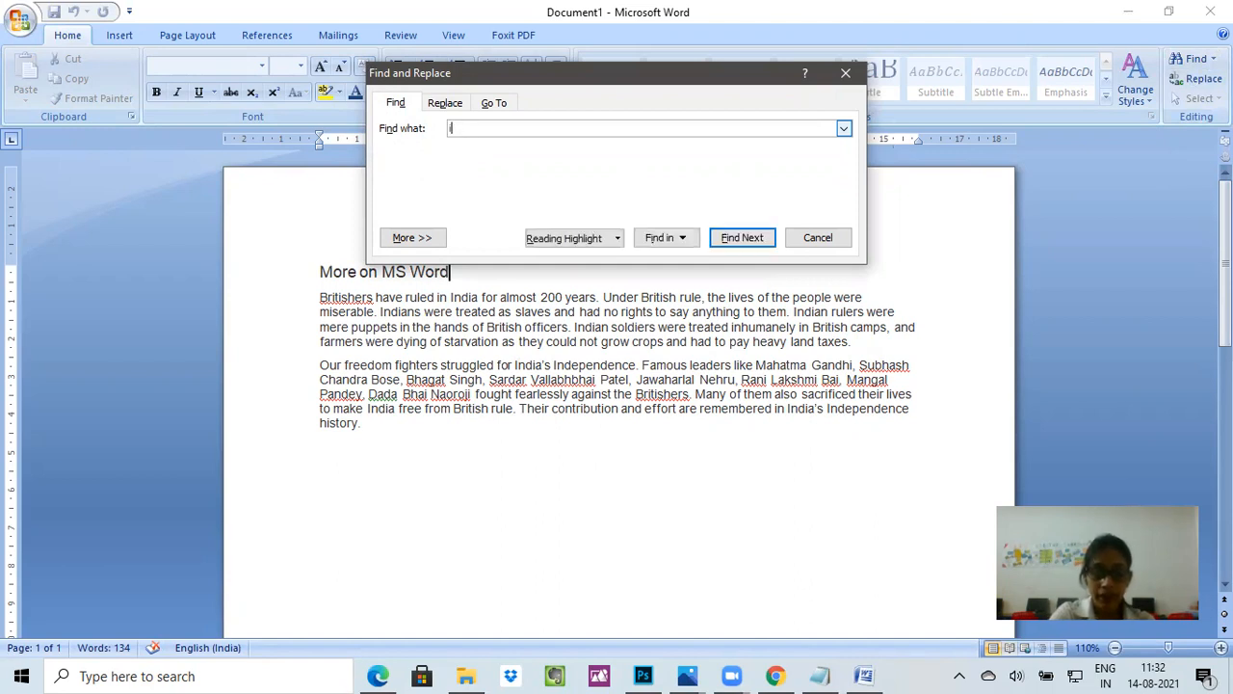
{"action": "type", "text": "ndepe"}
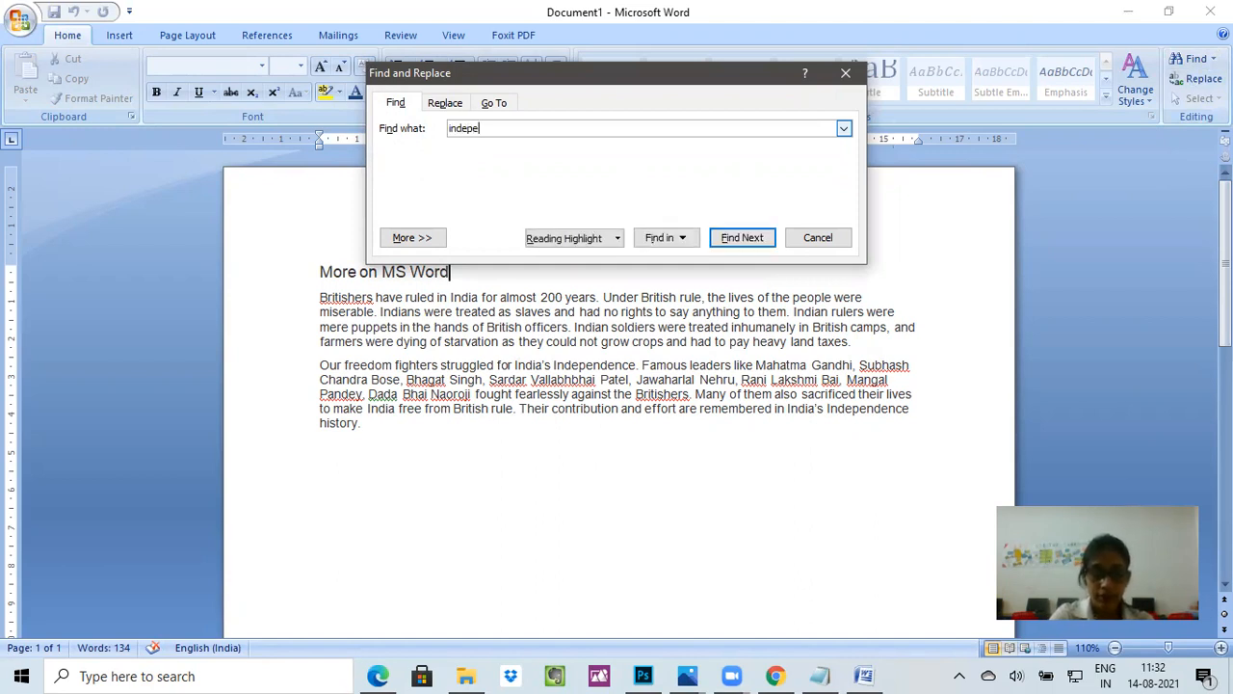
{"action": "type", "text": "ndence"}
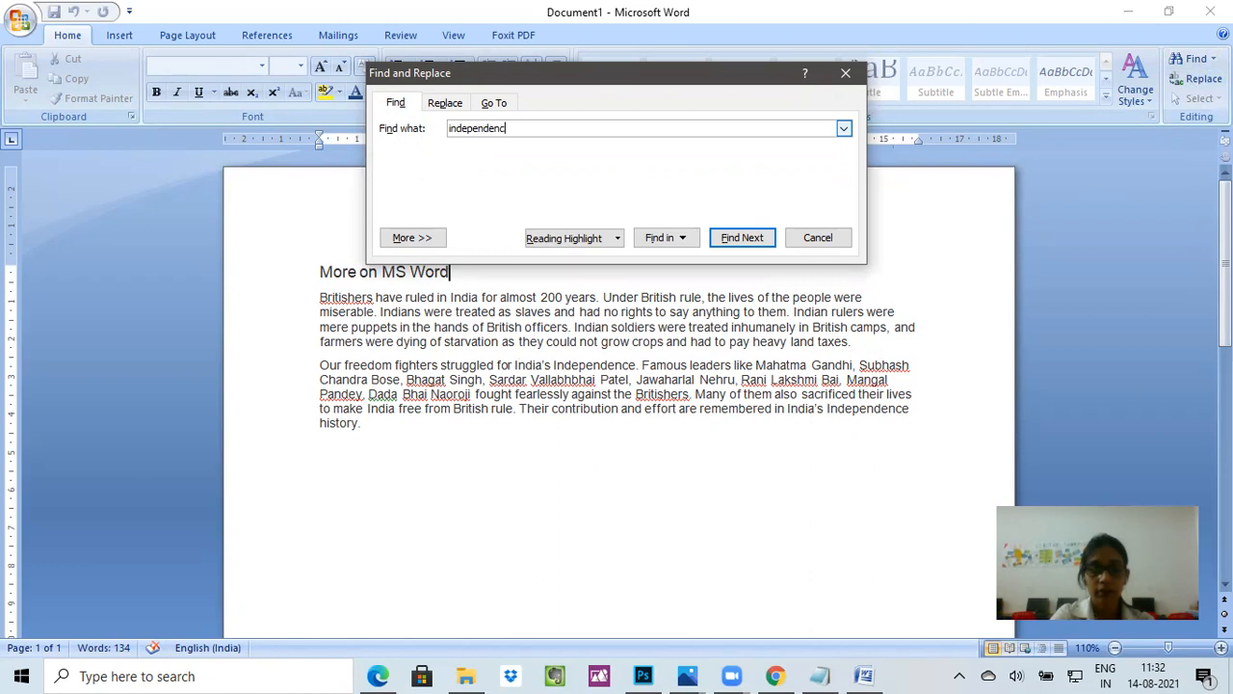
{"action": "left_click", "coordinate": [768, 240]}
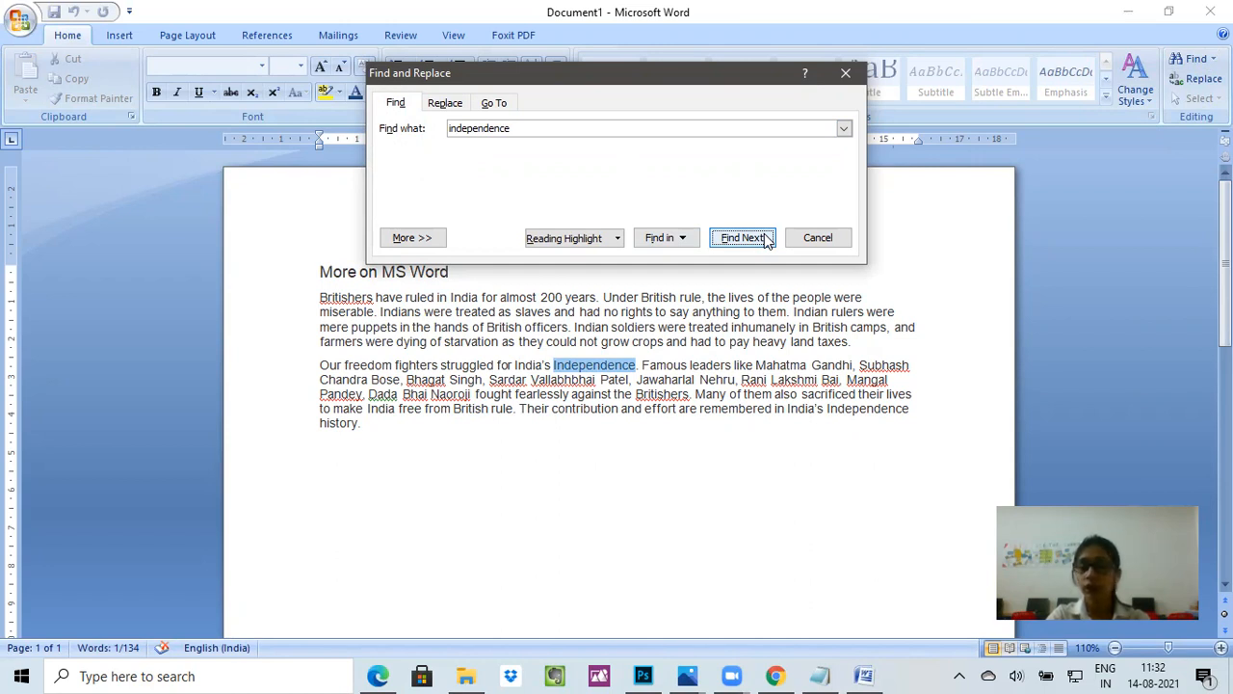
{"action": "left_click", "coordinate": [846, 72]}
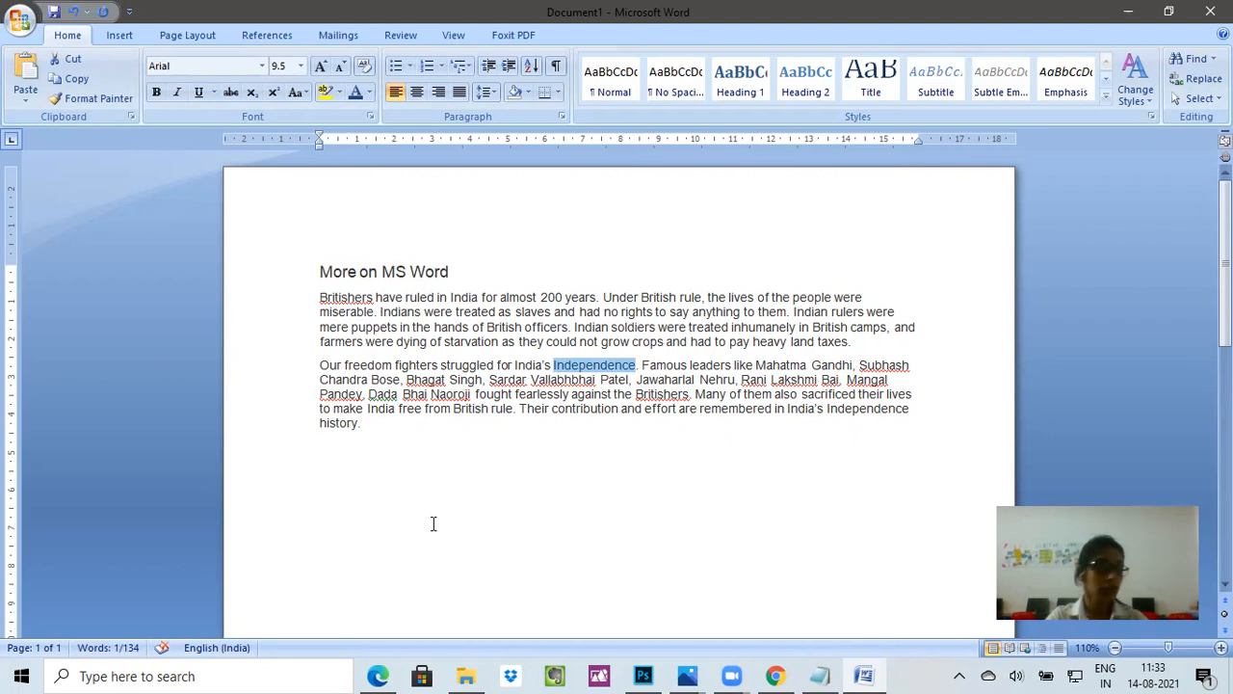
Replace all occurrences of "to" with "too" throughout the document, continuing the search from the beginning
{"action": "left_click", "coordinate": [1195, 79]}
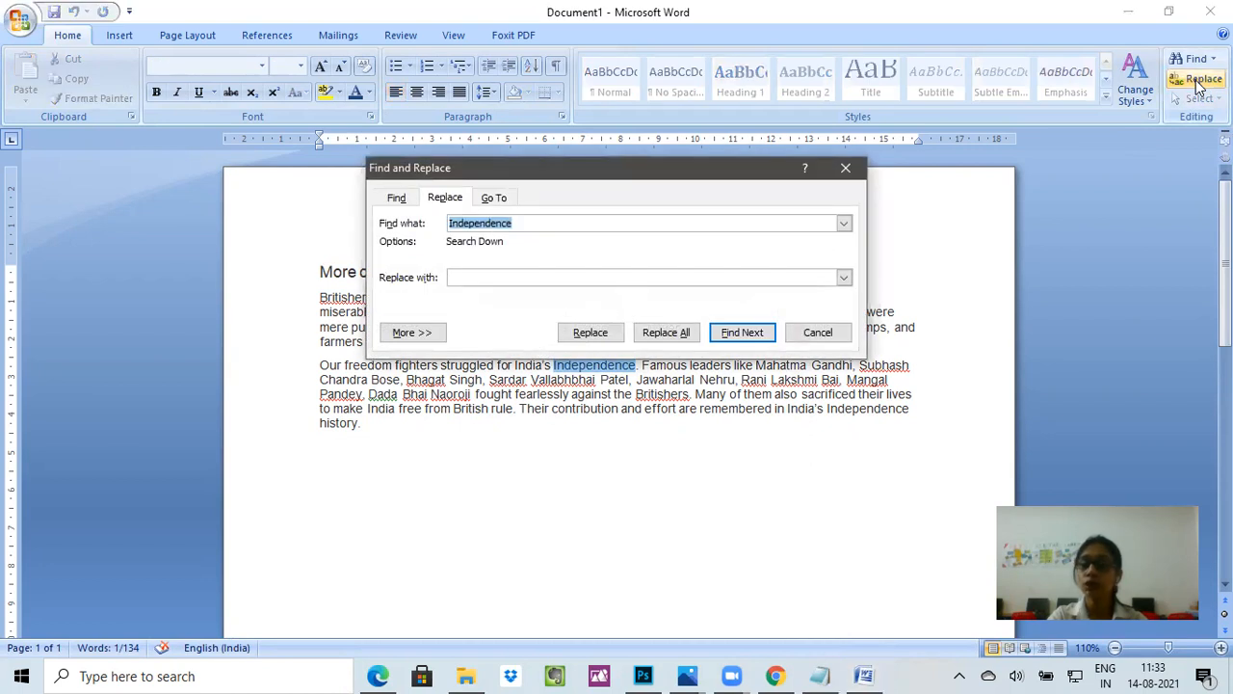
{"action": "left_click", "coordinate": [543, 223]}
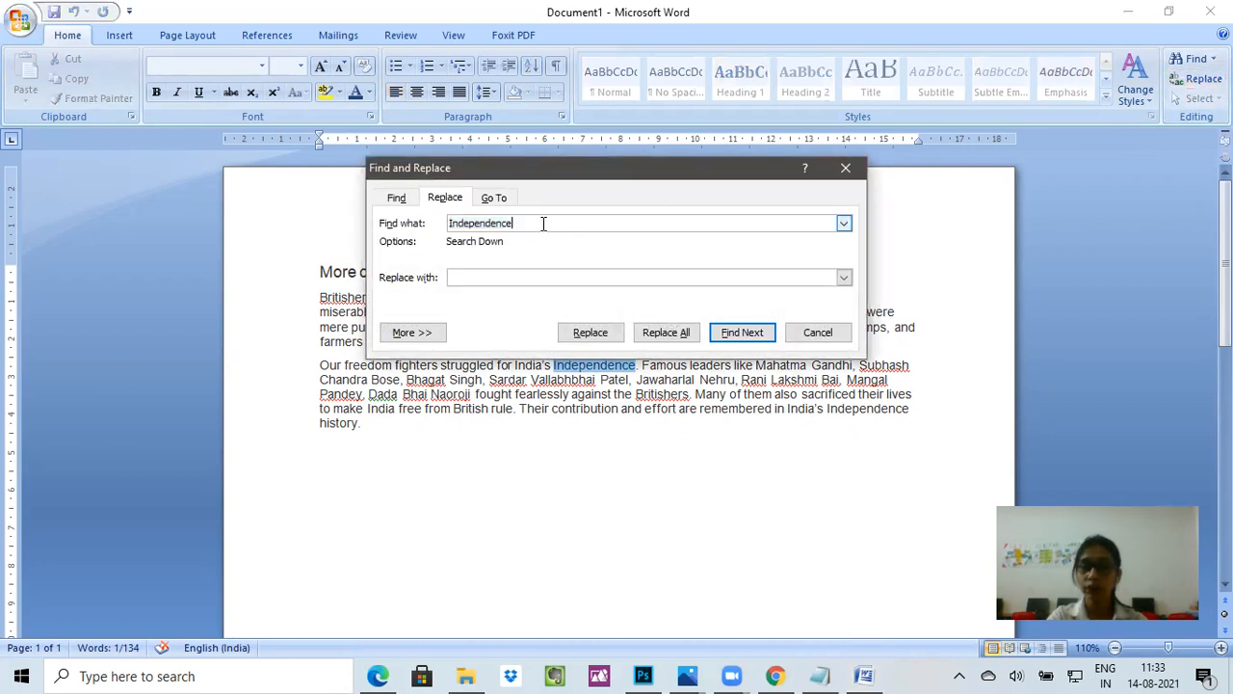
{"action": "key", "text": "BackSpace"}
{"action": "key", "text": "BackSpace"}
{"action": "key", "text": "BackSpace"}
{"action": "key", "text": "BackSpace"}
{"action": "key", "text": "BackSpace"}
{"action": "key", "text": "BackSpace"}
{"action": "key", "text": "BackSpace"}
{"action": "key", "text": "BackSpace"}
{"action": "key", "text": "BackSpace"}
{"action": "key", "text": "BackSpace"}
{"action": "key", "text": "BackSpace"}
{"action": "key", "text": "BackSpace"}
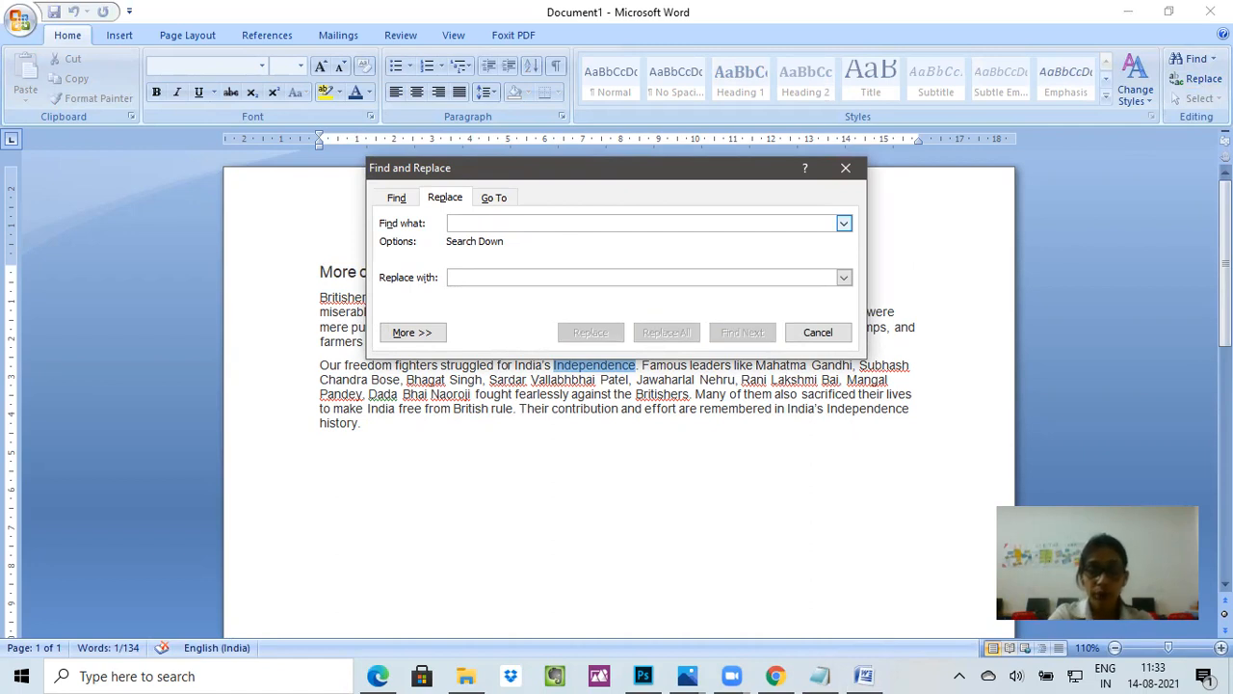
{"action": "type", "text": "to"}
{"action": "left_click", "coordinate": [490, 277]}
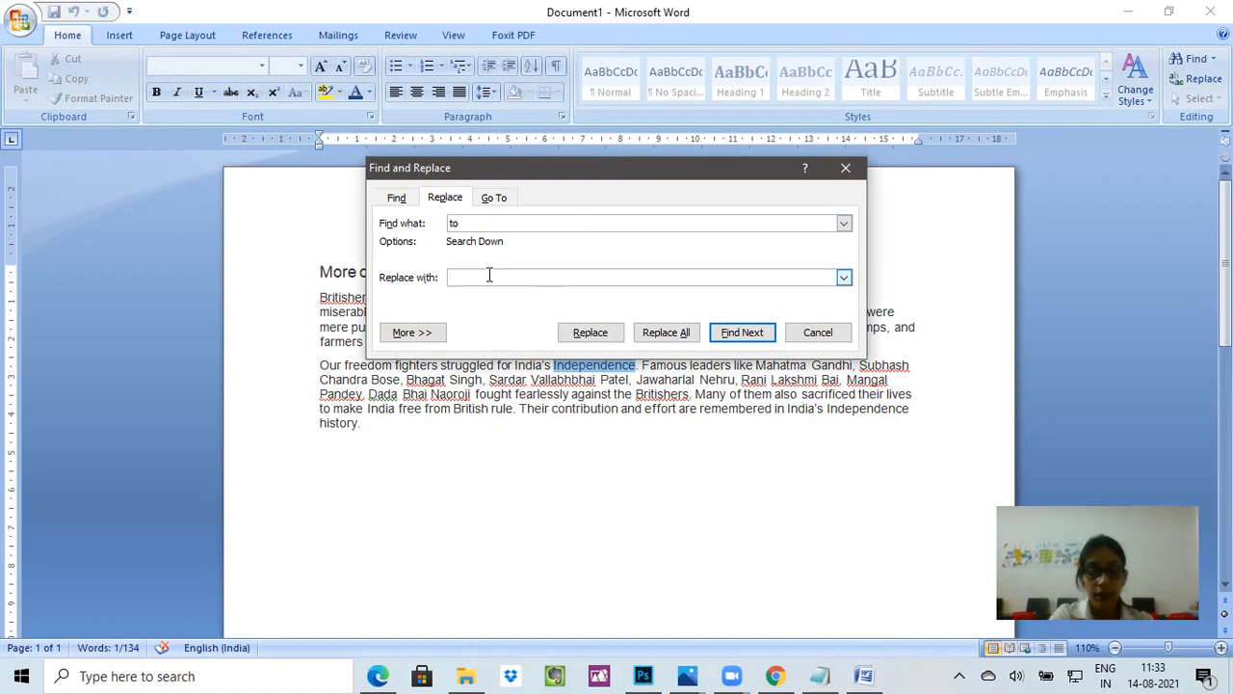
{"action": "type", "text": "too"}
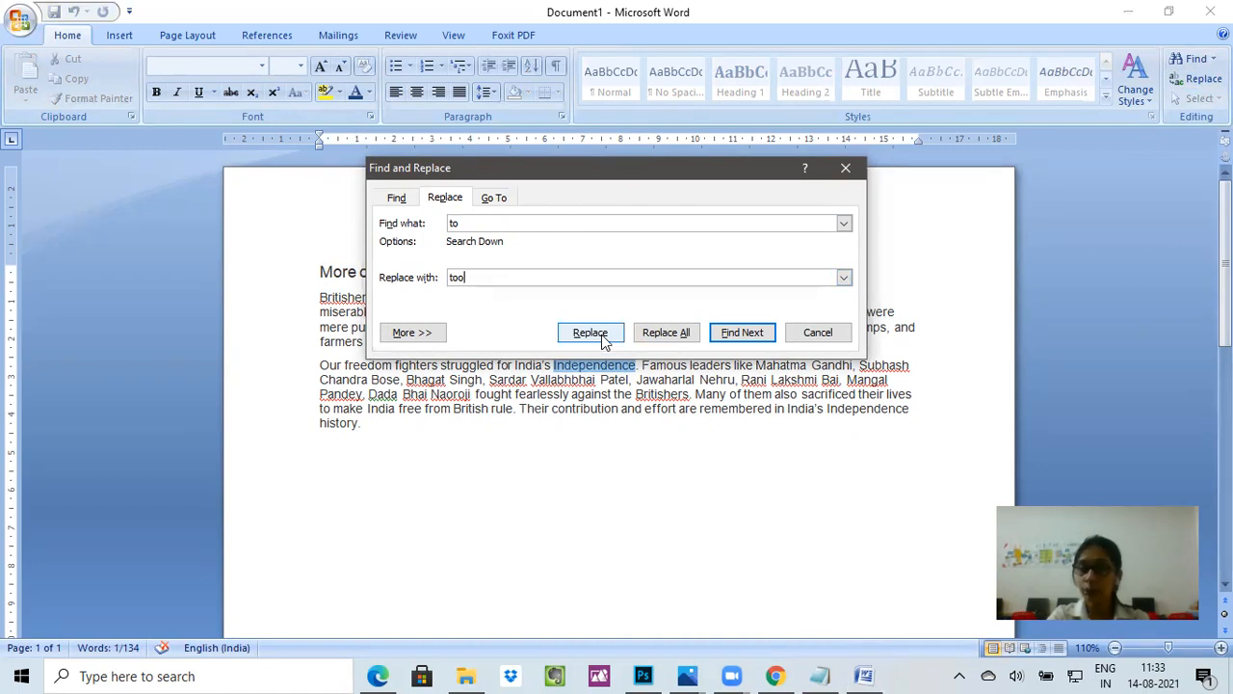
{"action": "left_click", "coordinate": [673, 333]}
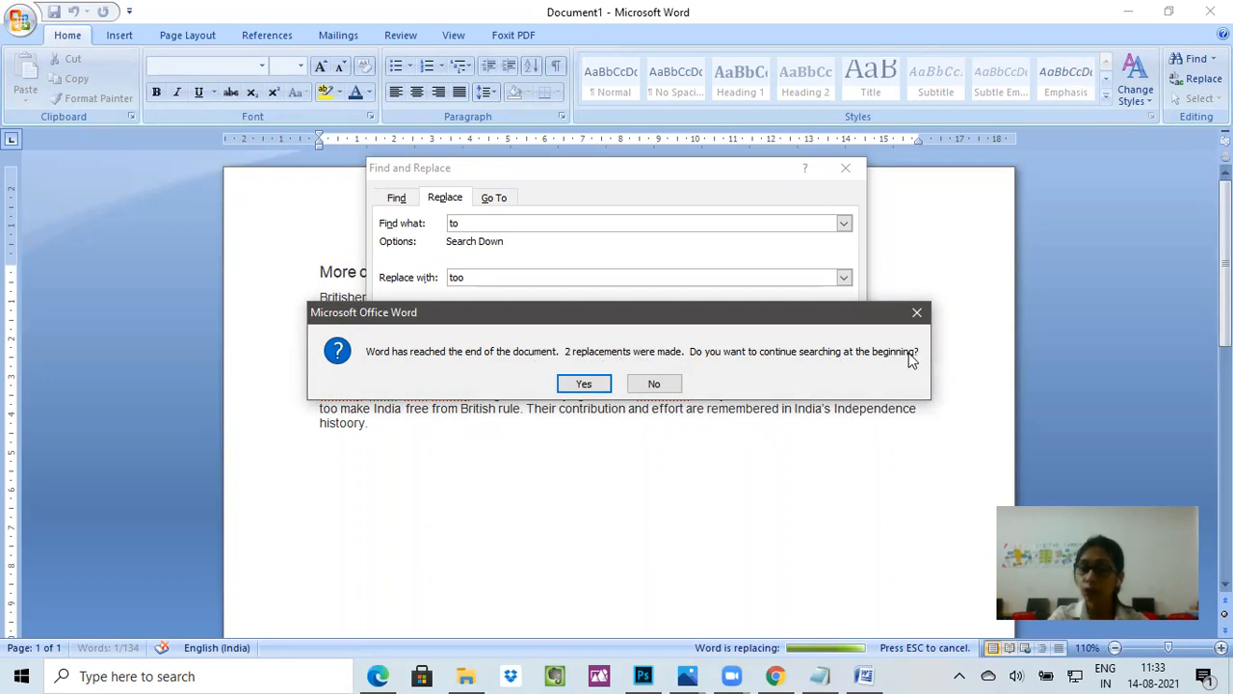
{"action": "left_click", "coordinate": [583, 384]}
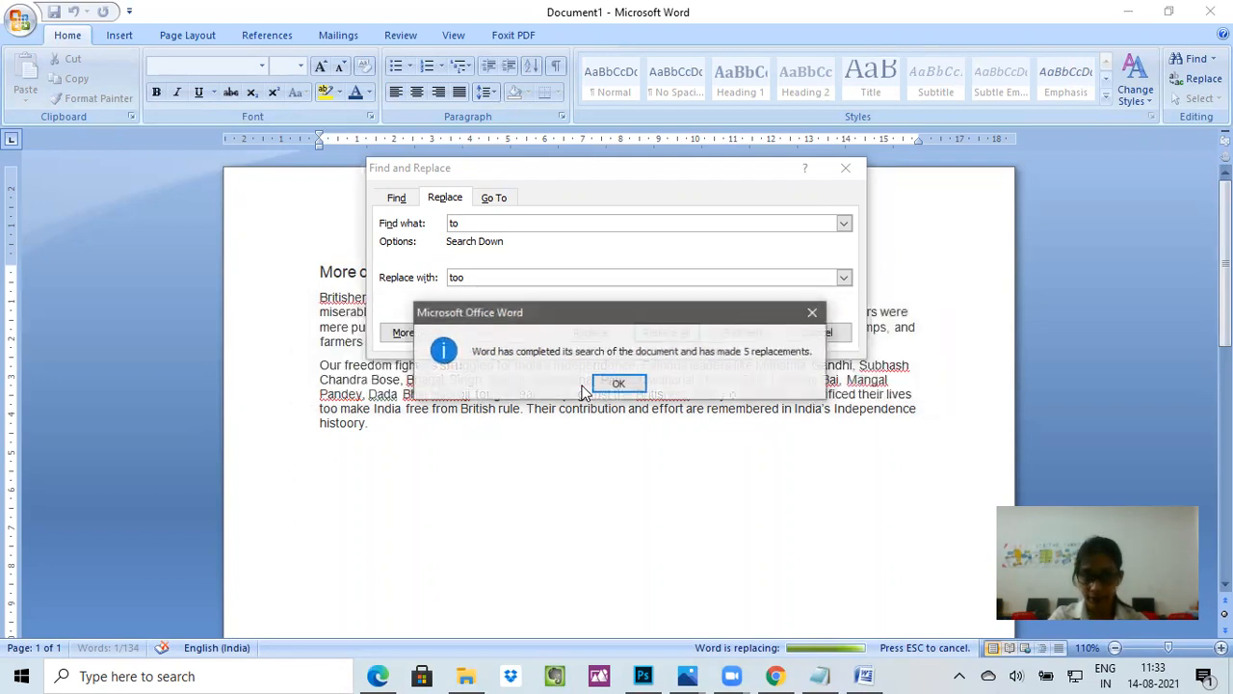
{"action": "left_click", "coordinate": [620, 384]}
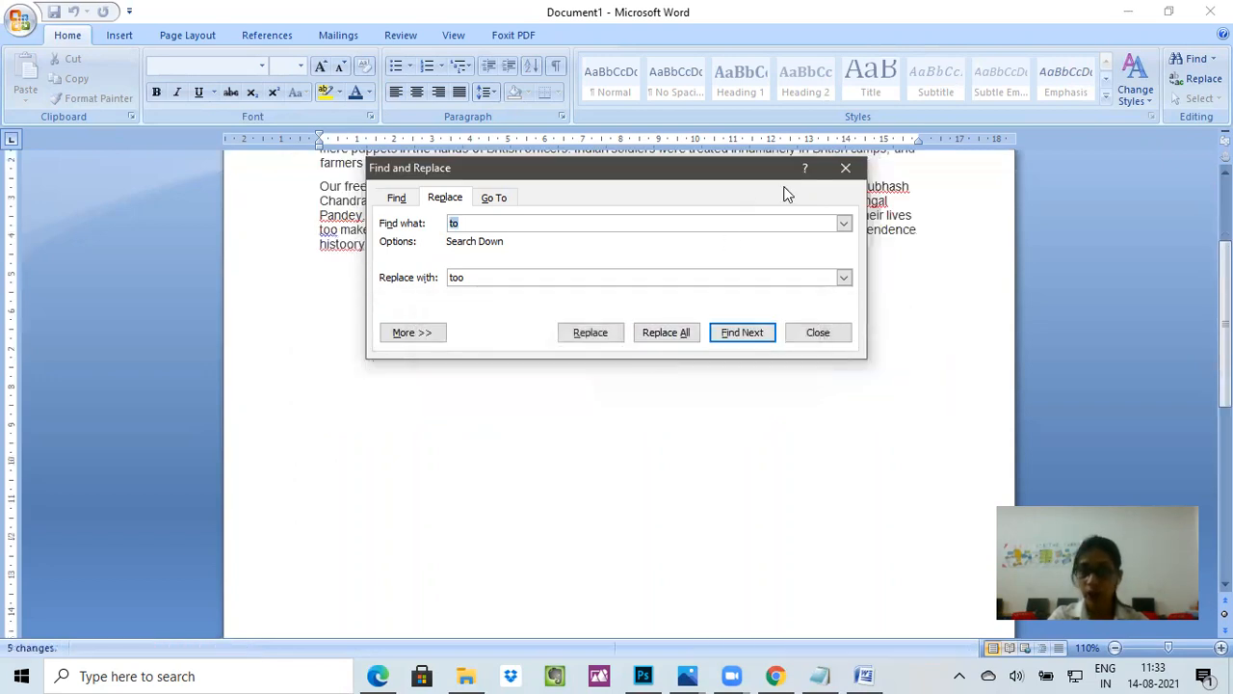
{"action": "left_click", "coordinate": [848, 168]}
Find an occurrence of "too" in the text to check the replacements, and close the search
{"action": "left_click", "coordinate": [592, 485]}
{"action": "scroll", "coordinate": [596, 485], "scroll_direction": "up", "scroll_amount": 2}
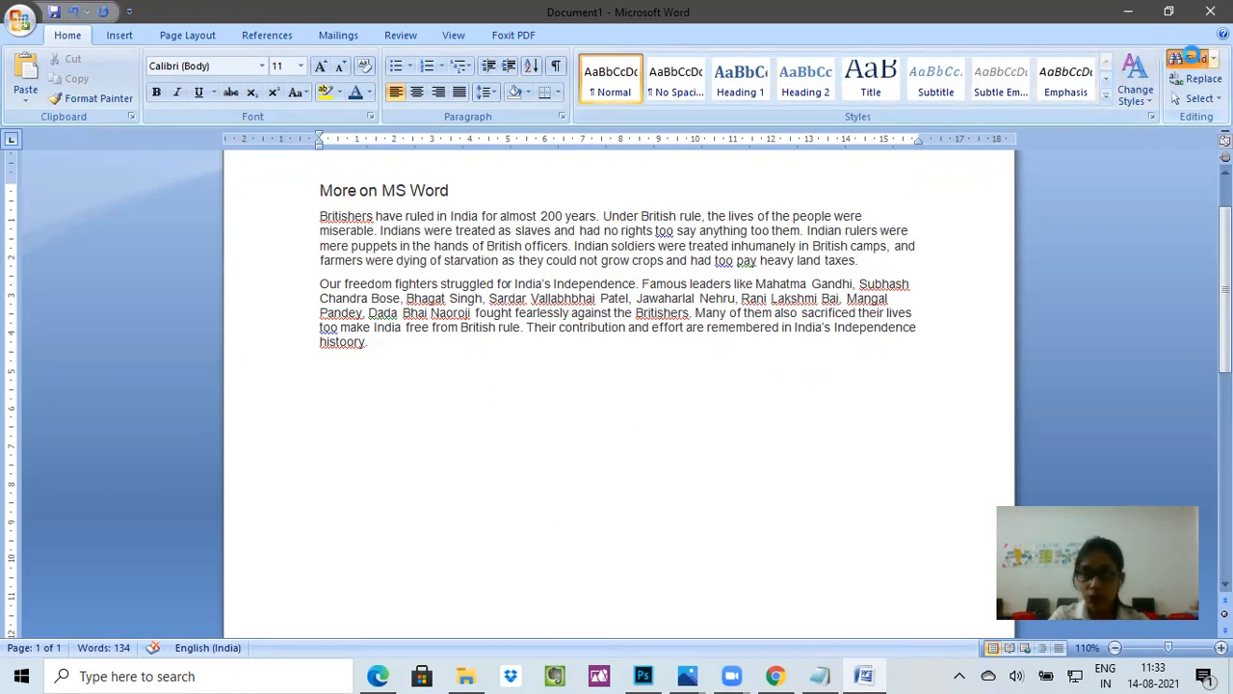
{"action": "left_click", "coordinate": [1191, 58]}
{"action": "left_click", "coordinate": [476, 282]}
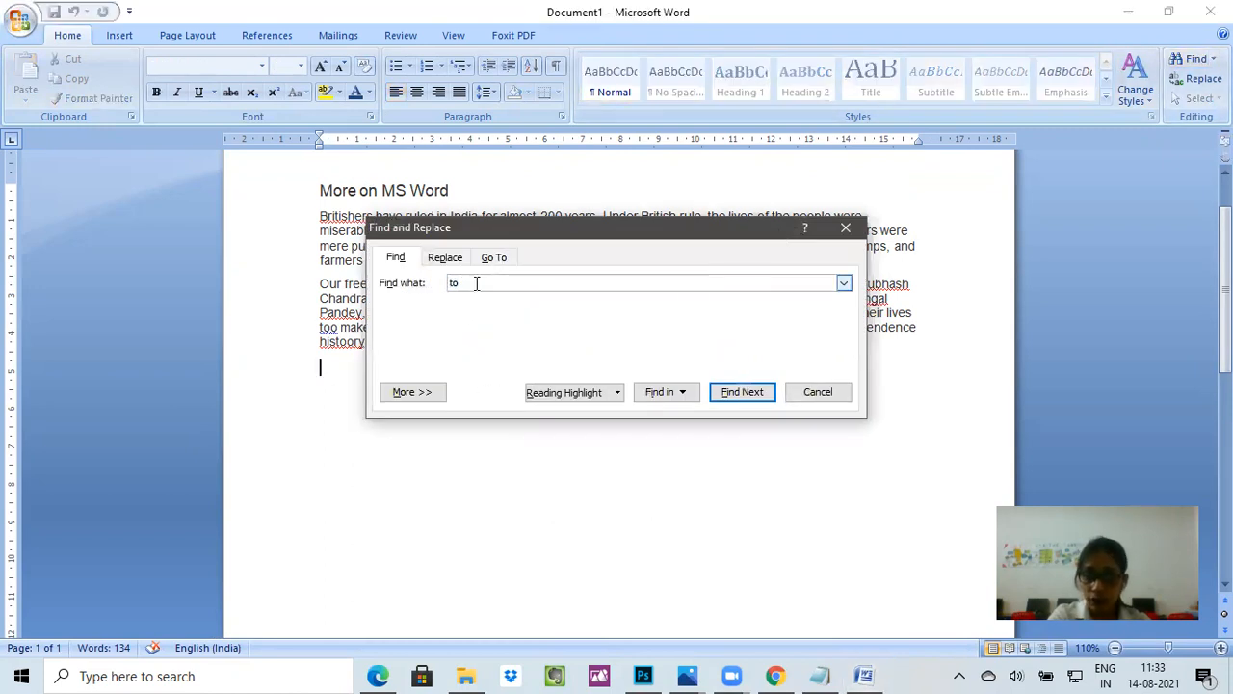
{"action": "type", "text": "o"}
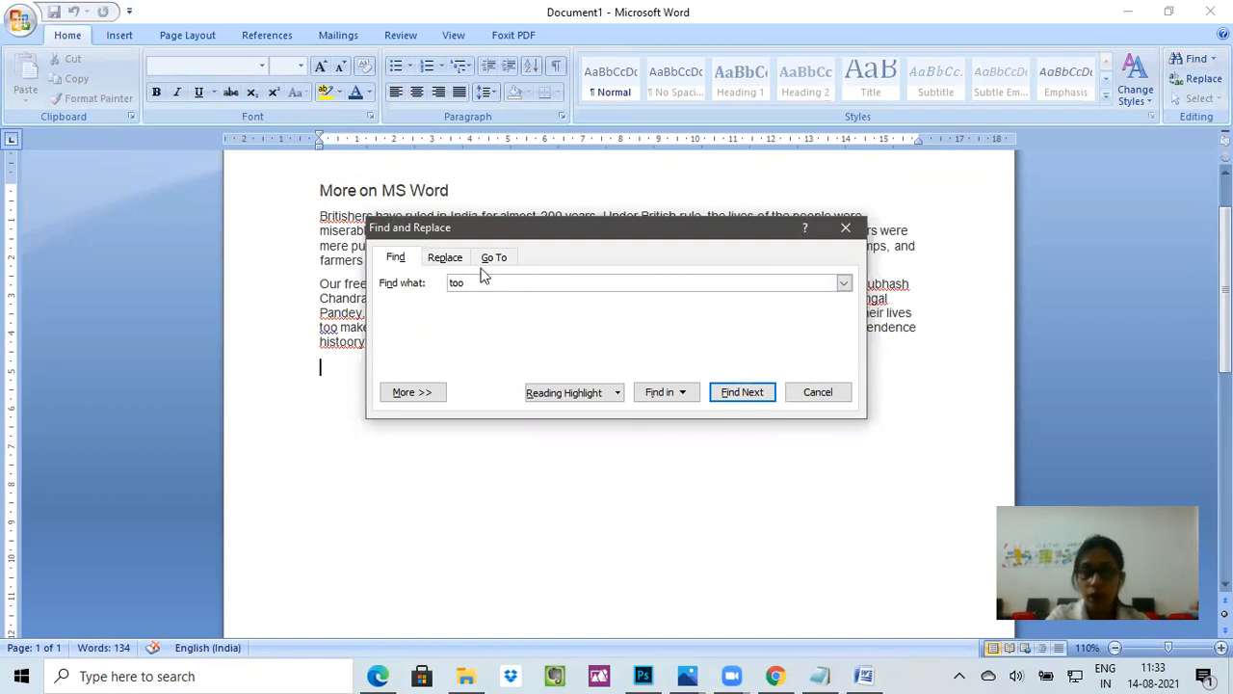
{"action": "left_click", "coordinate": [740, 393]}
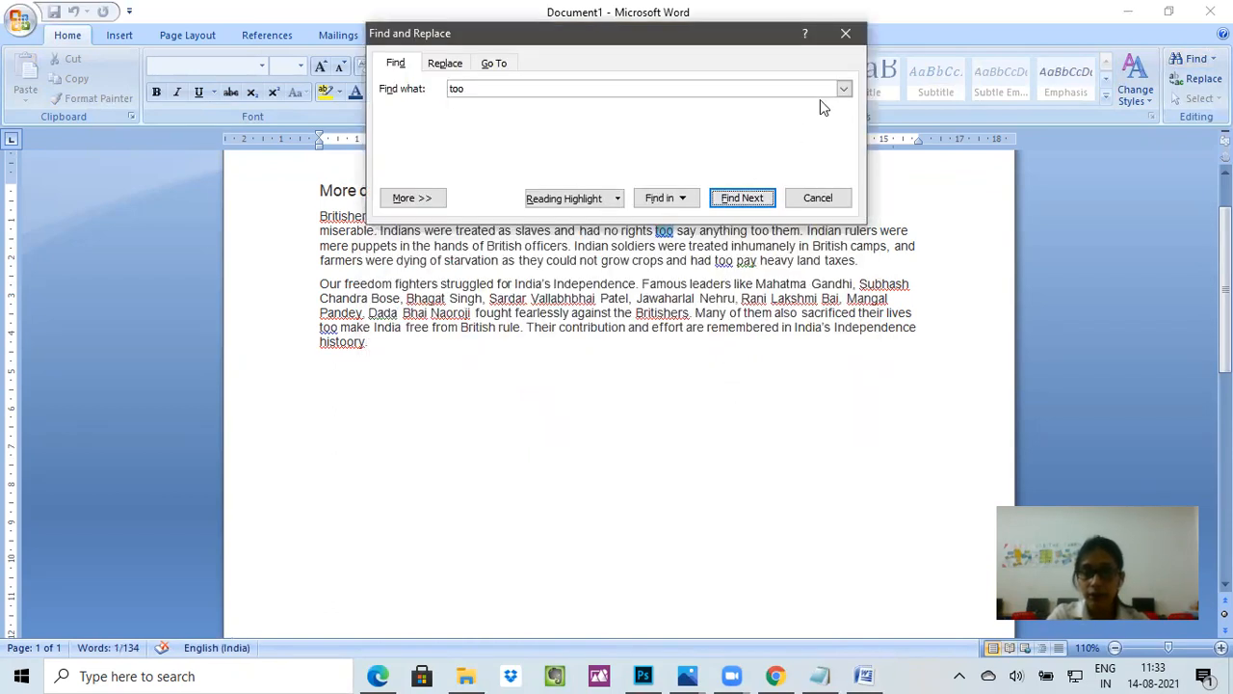
{"action": "left_click", "coordinate": [857, 39]}
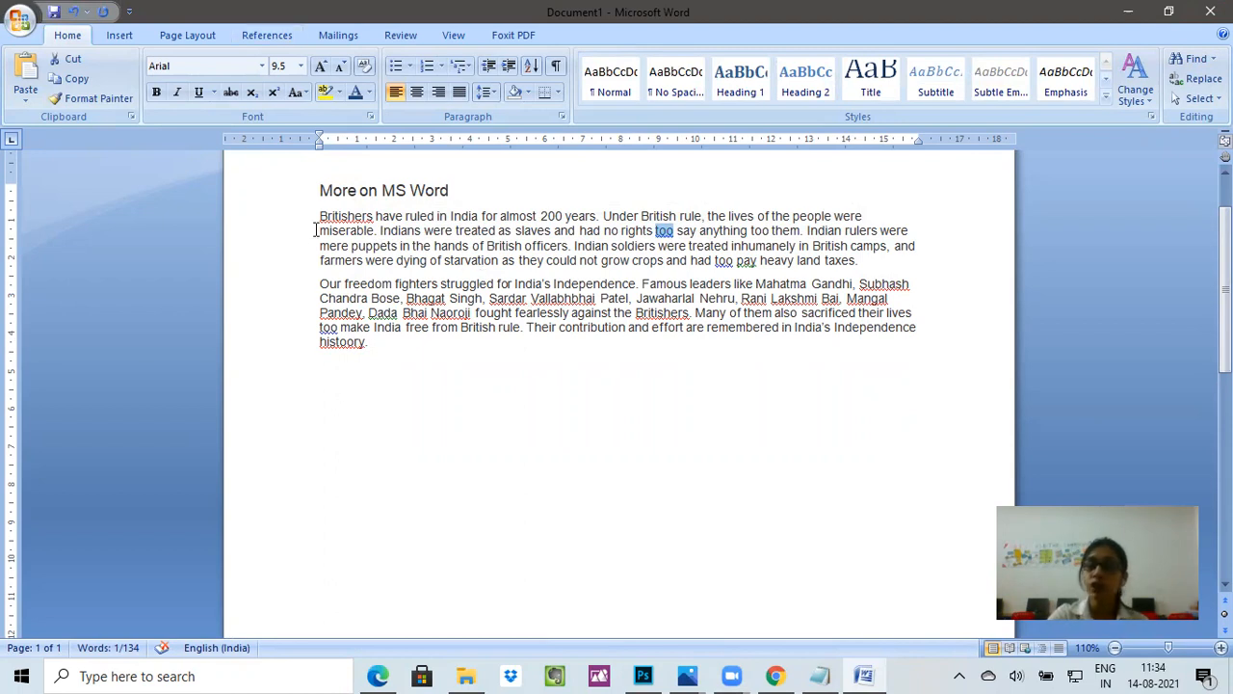
Try 1.15 line spacing on the two body paragraphs and settle on 2.0
{"action": "left_click_drag", "start_coordinate": [319, 216], "coordinate": [916, 325]}
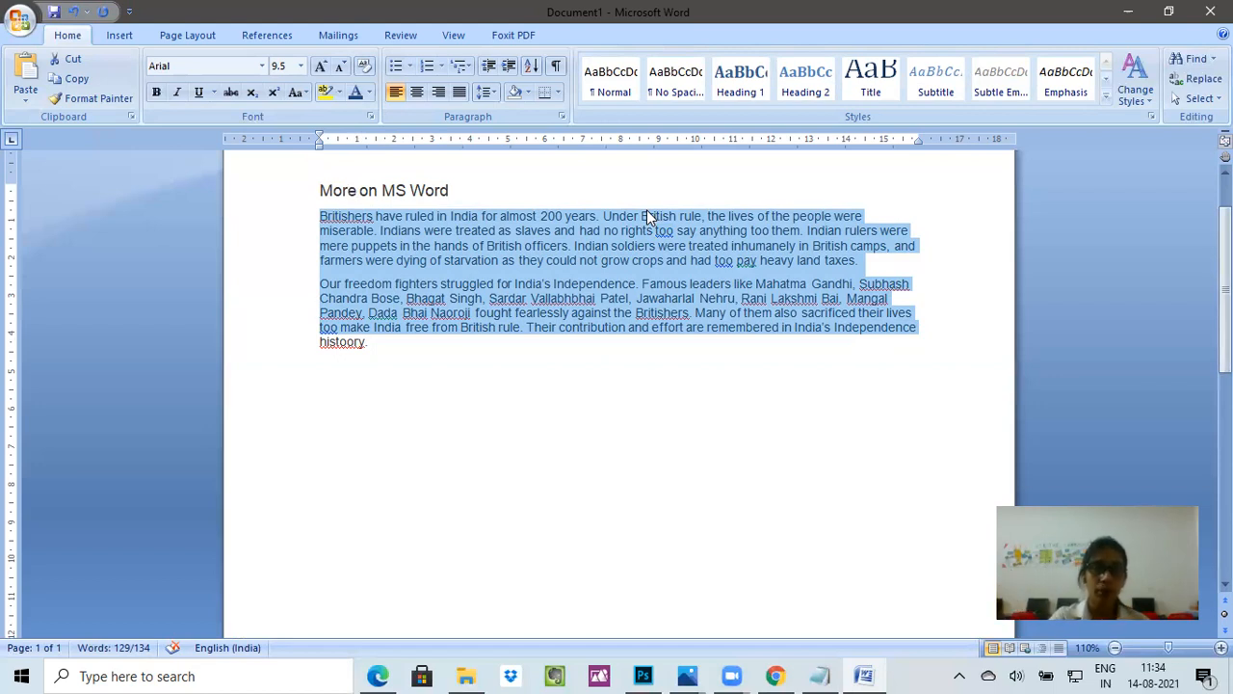
{"action": "left_click", "coordinate": [493, 95]}
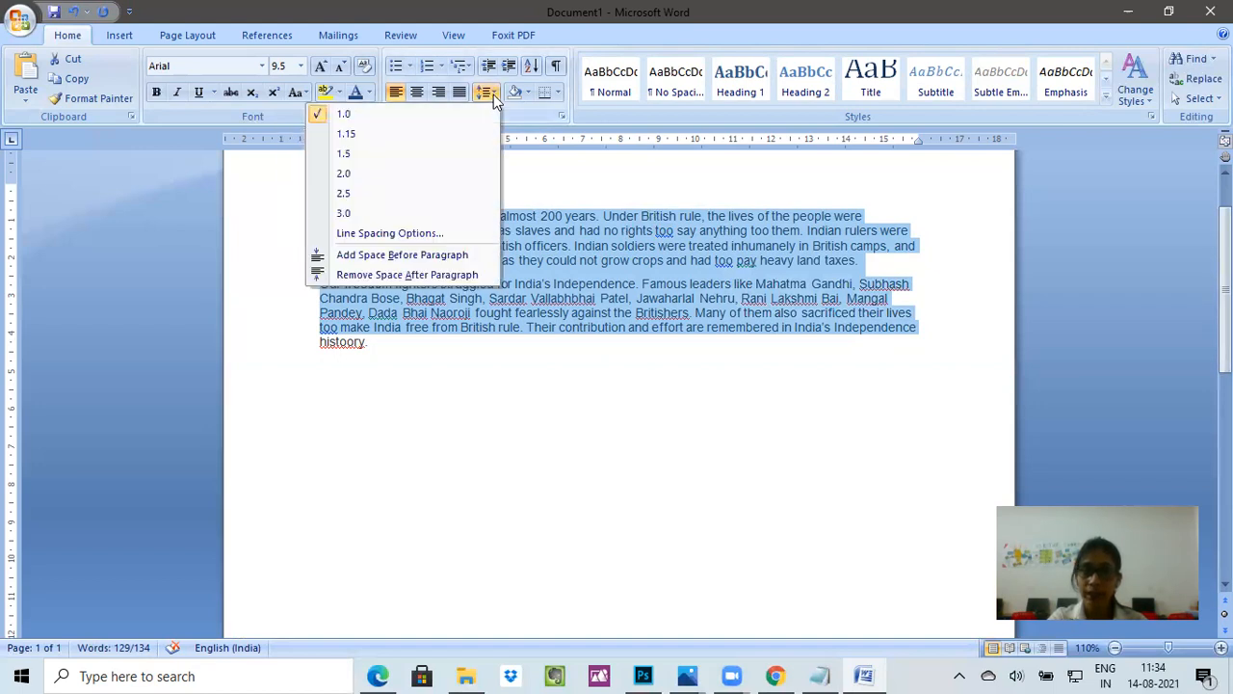
{"action": "left_click", "coordinate": [403, 135]}
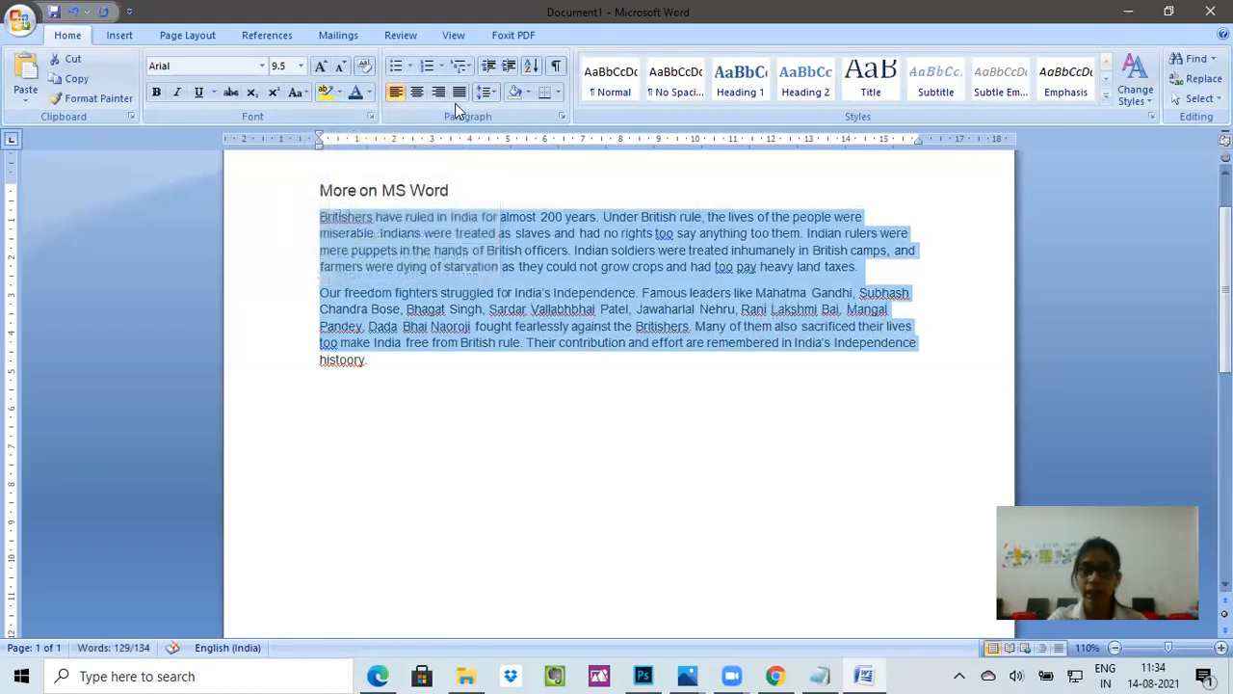
{"action": "left_click", "coordinate": [494, 91]}
{"action": "left_click", "coordinate": [396, 172]}
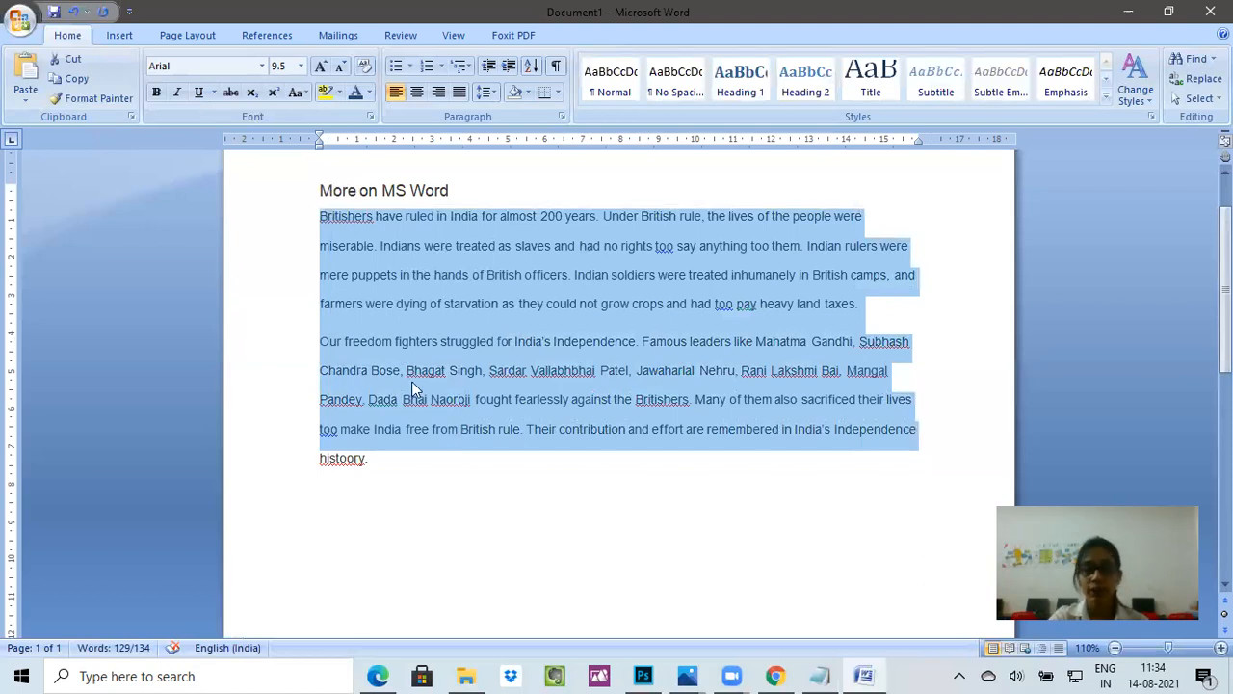
{"action": "scroll", "coordinate": [398, 391], "scroll_direction": "up", "scroll_amount": 2}
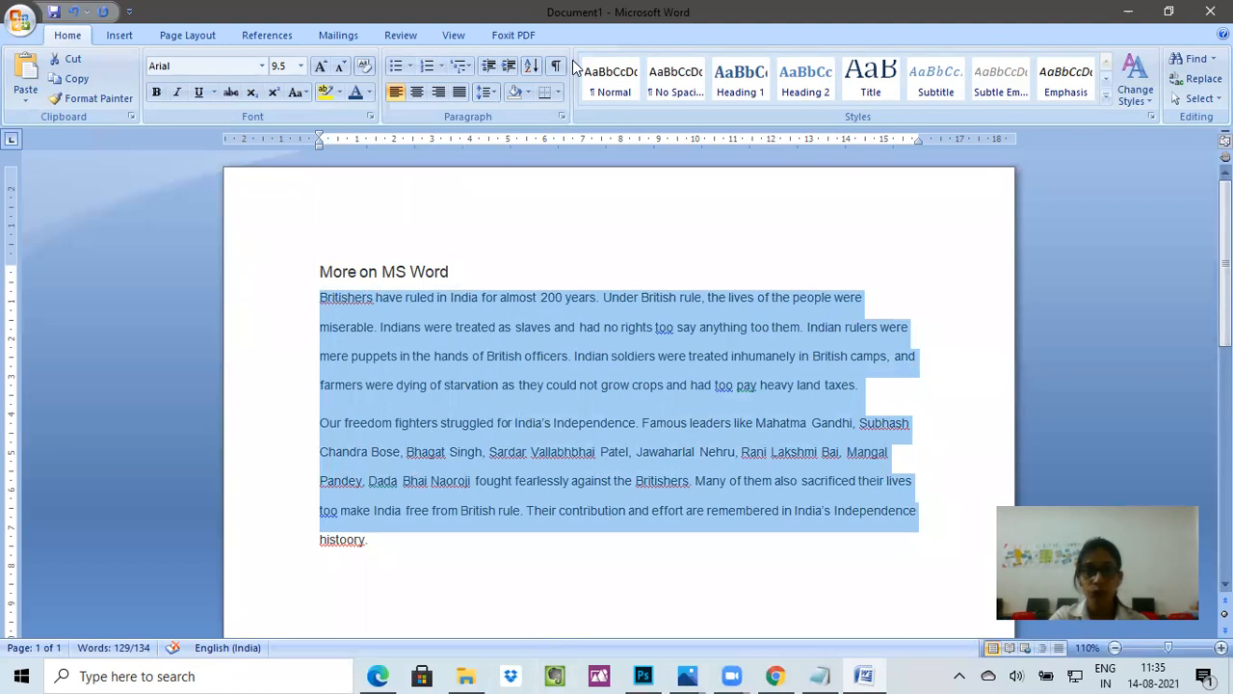
{"action": "mouse_move", "coordinate": [266, 230]}
{"action": "left_mouse_down"}
{"action": "mouse_move", "coordinate": [281, 612]}
{"action": "mouse_move", "coordinate": [289, 245]}
{"action": "mouse_move", "coordinate": [247, 219]}
{"action": "mouse_move", "coordinate": [270, 183]}
{"action": "mouse_move", "coordinate": [991, 178]}
{"action": "mouse_move", "coordinate": [655, 249]}
{"action": "mouse_move", "coordinate": [277, 192]}
{"action": "left_mouse_up"}
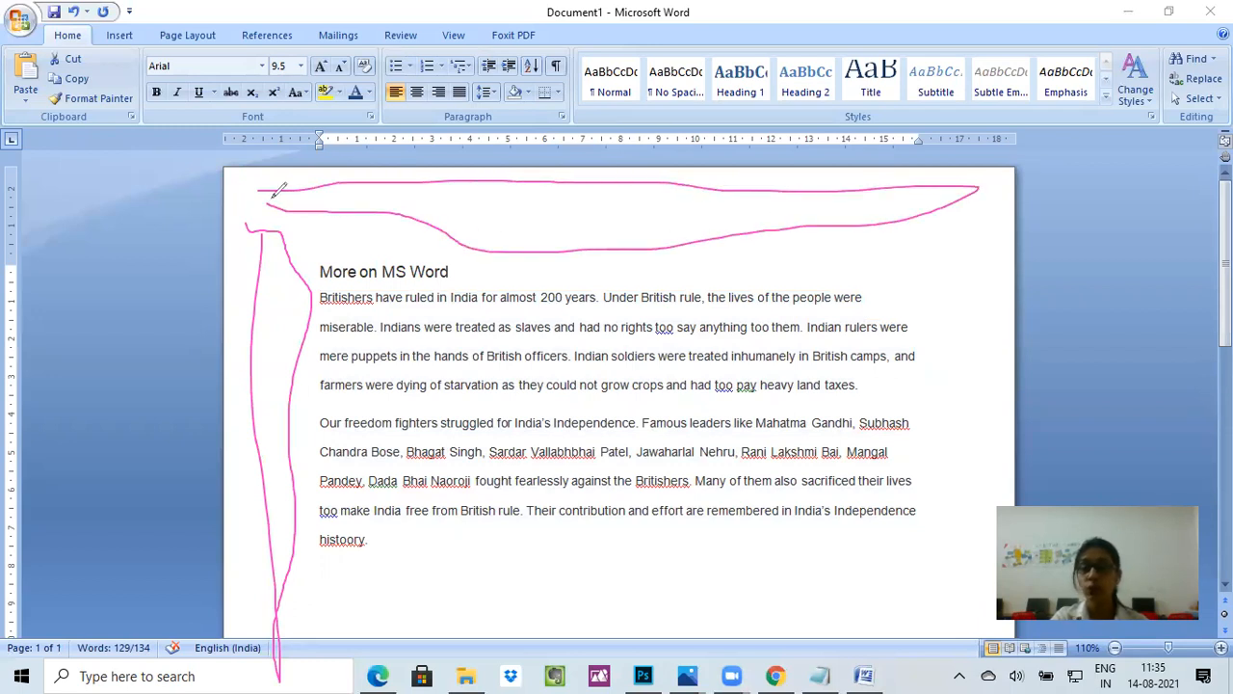
{"action": "left_click", "coordinate": [912, 74]}
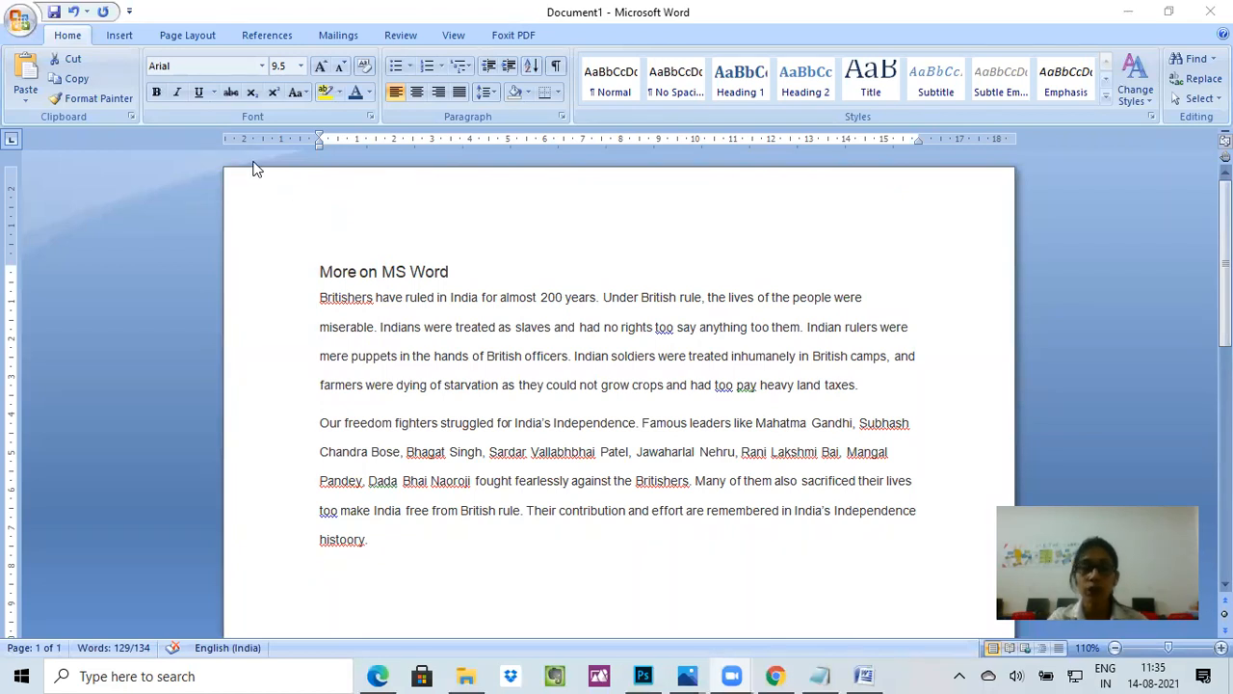
Set the page margins of the document to the Narrow preset, 1.27 cm on all sides
{"action": "left_click", "coordinate": [175, 35]}
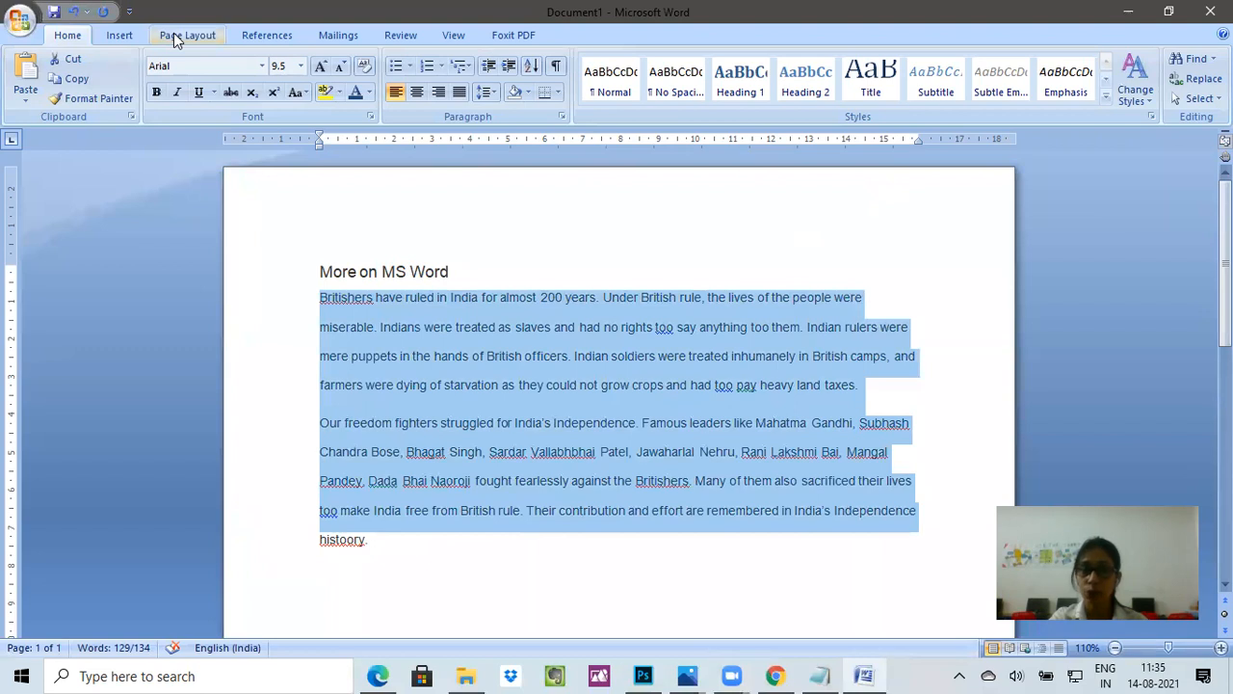
{"action": "left_click", "coordinate": [174, 36]}
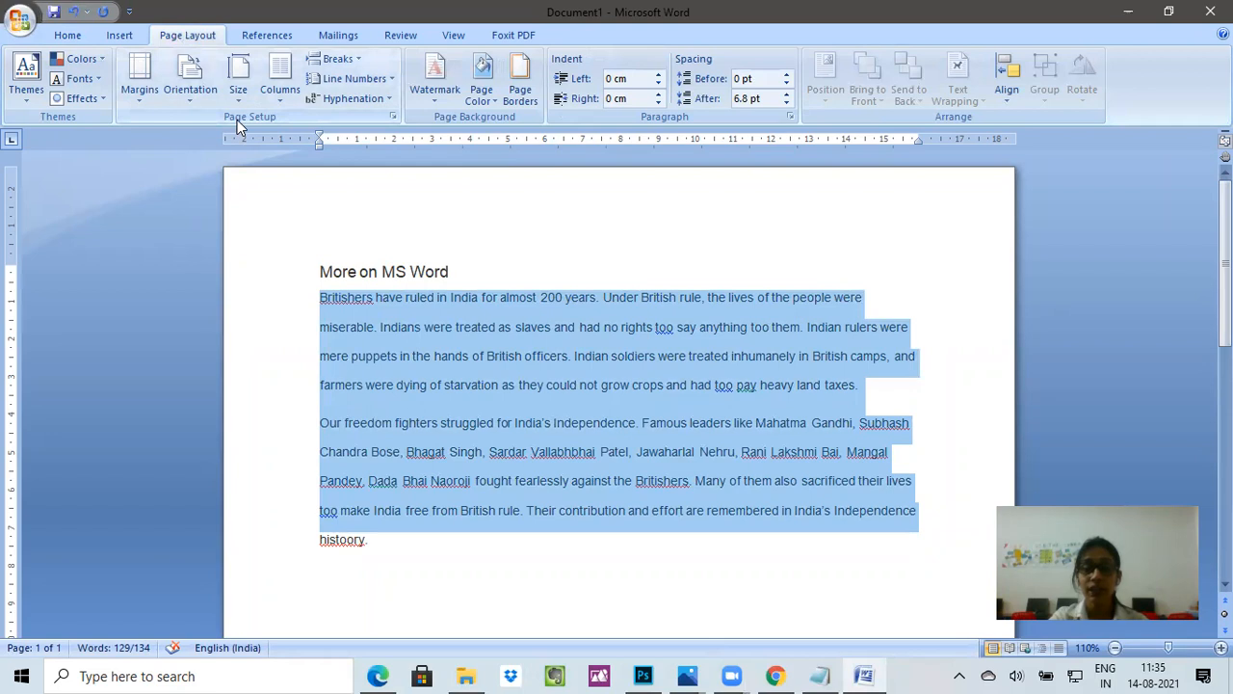
{"action": "left_click", "coordinate": [143, 92]}
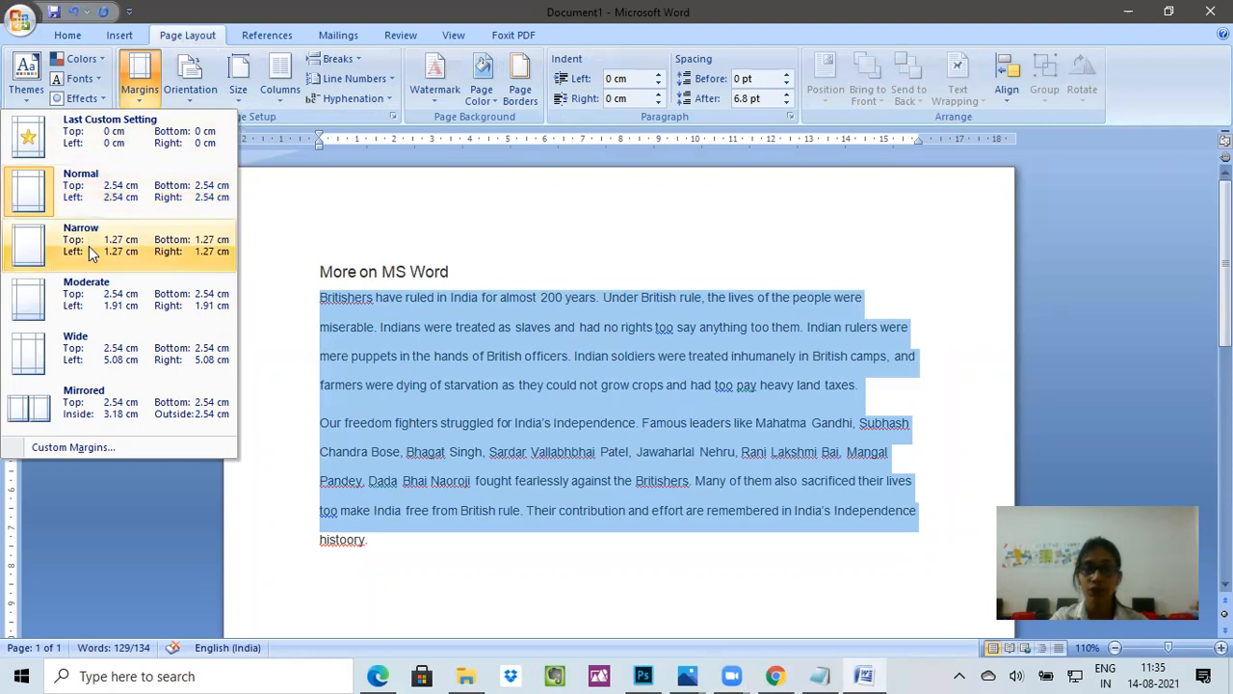
{"action": "left_click", "coordinate": [59, 244]}
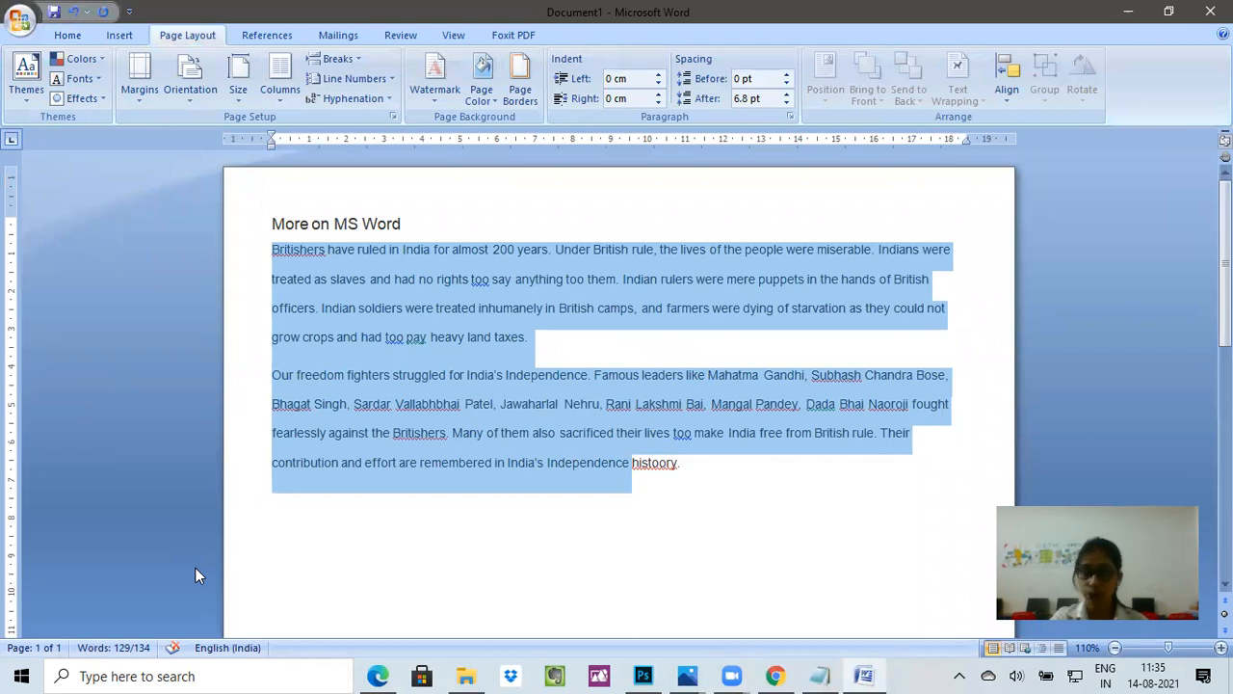
Try the last custom margin setting of 0 cm on all sides and return to the Narrow preset
{"action": "left_click", "coordinate": [145, 70]}
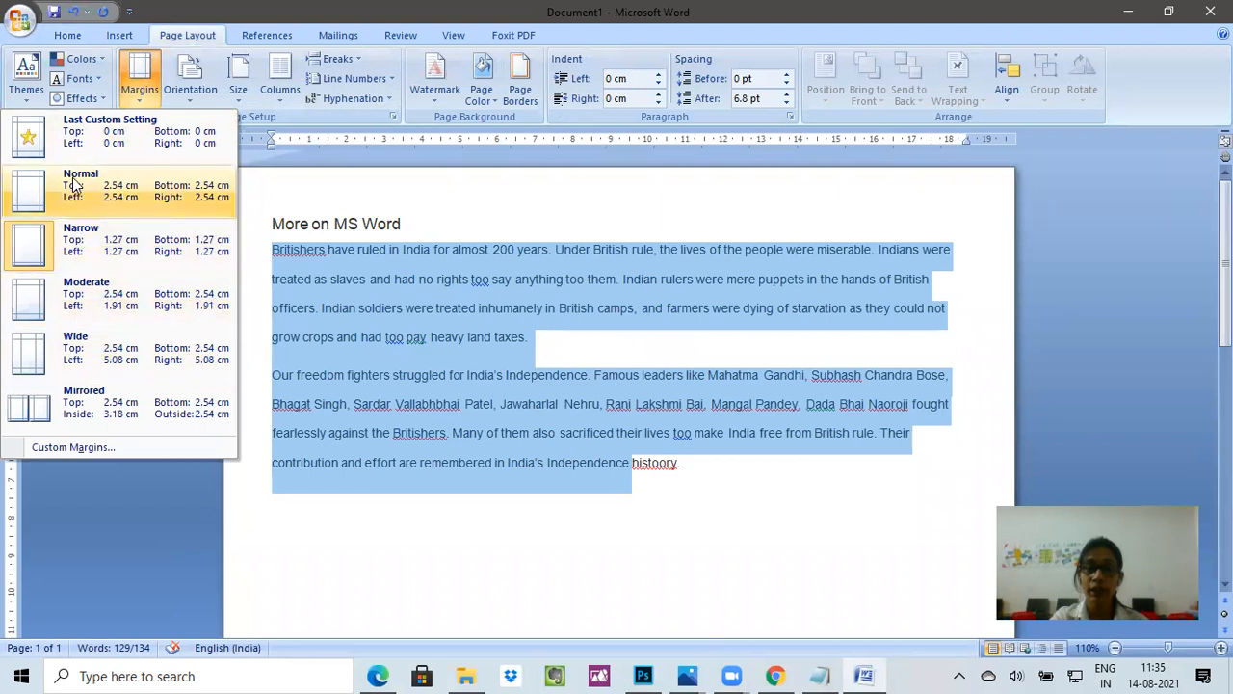
{"action": "left_click", "coordinate": [82, 143]}
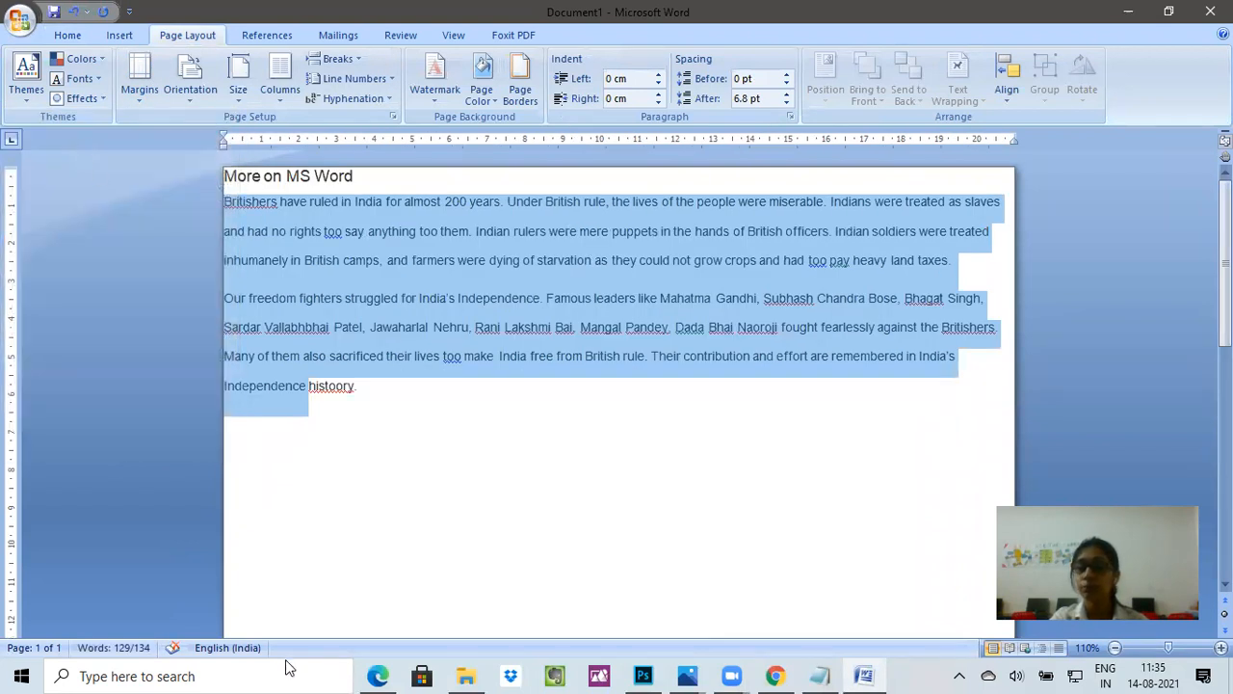
{"action": "left_click", "coordinate": [134, 95]}
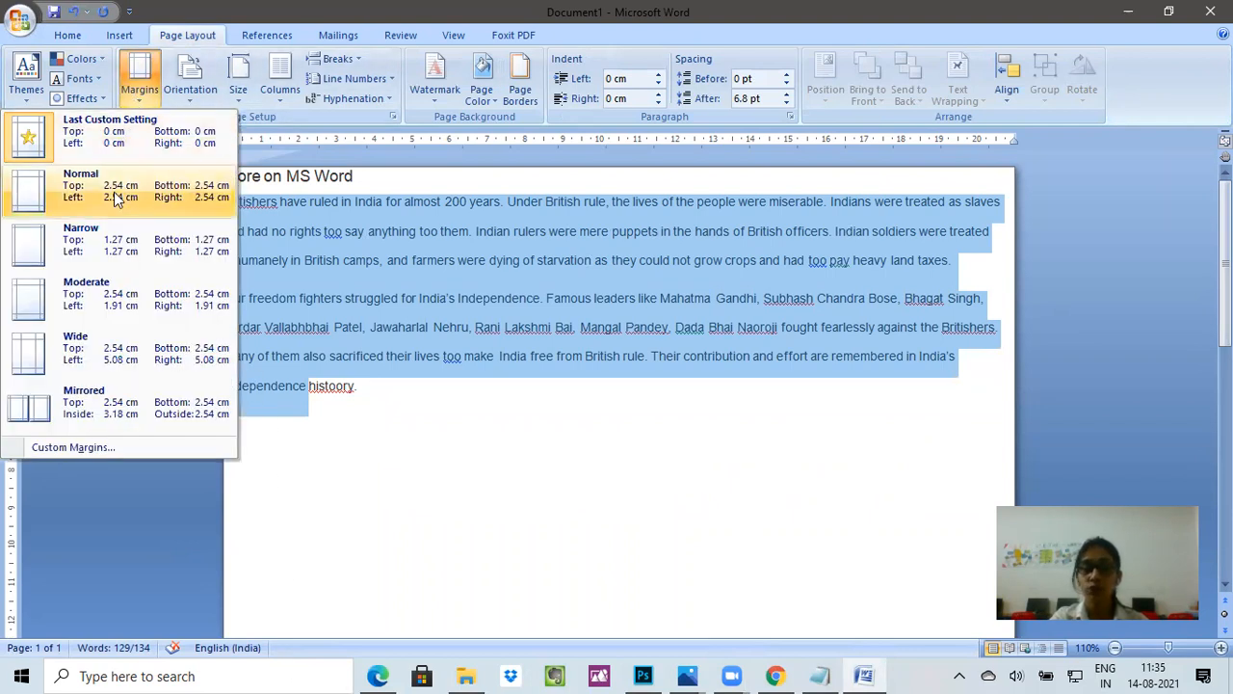
{"action": "left_click", "coordinate": [105, 237]}
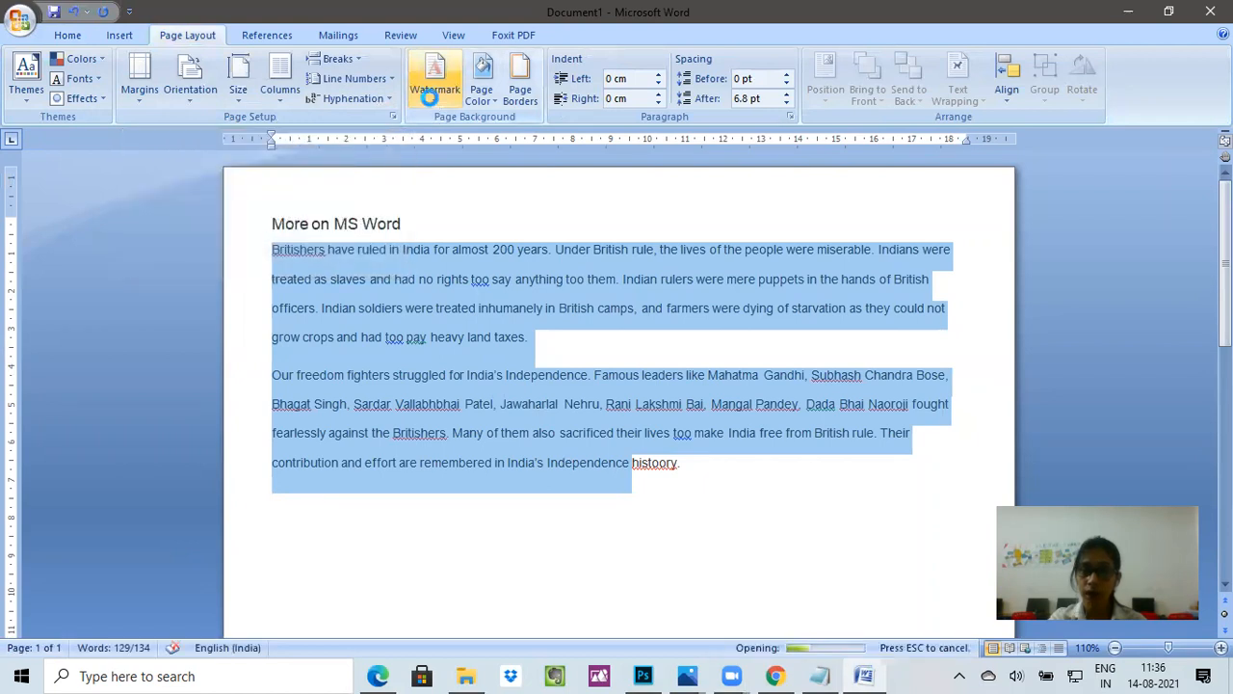
Start a custom text watermark and enter "St. Francis World School" as its text
{"action": "left_click", "coordinate": [431, 101]}
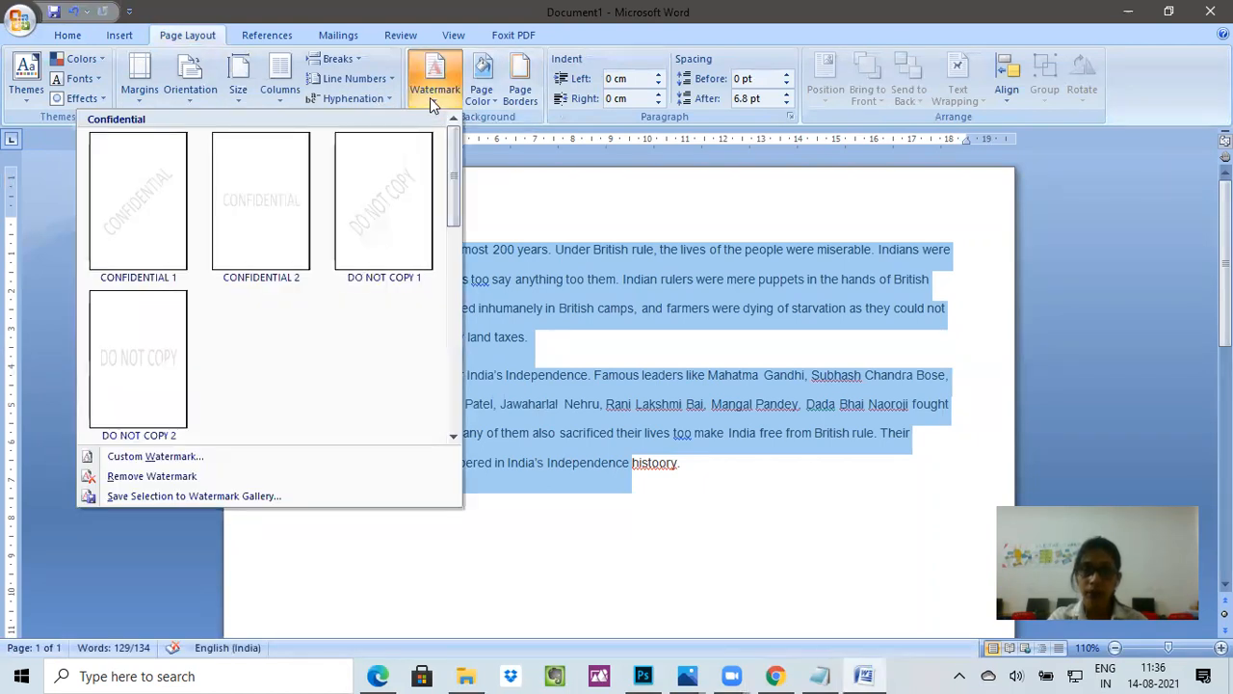
{"action": "left_click", "coordinate": [190, 459]}
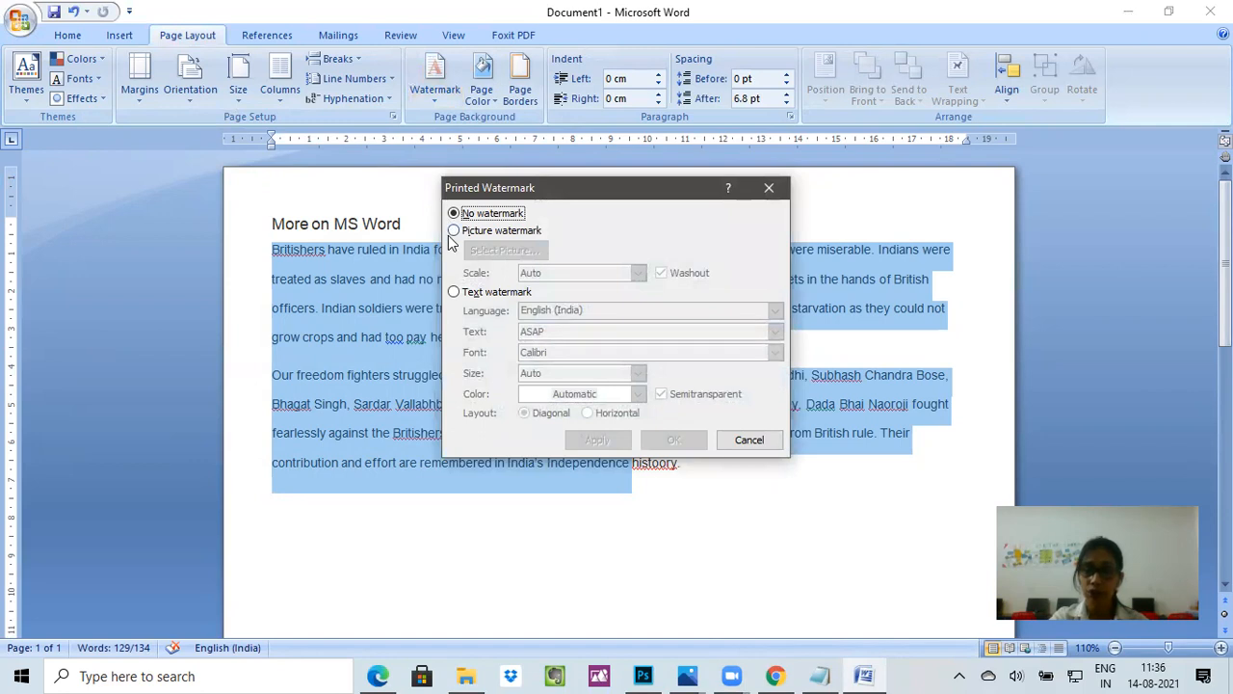
{"action": "left_click", "coordinate": [453, 294]}
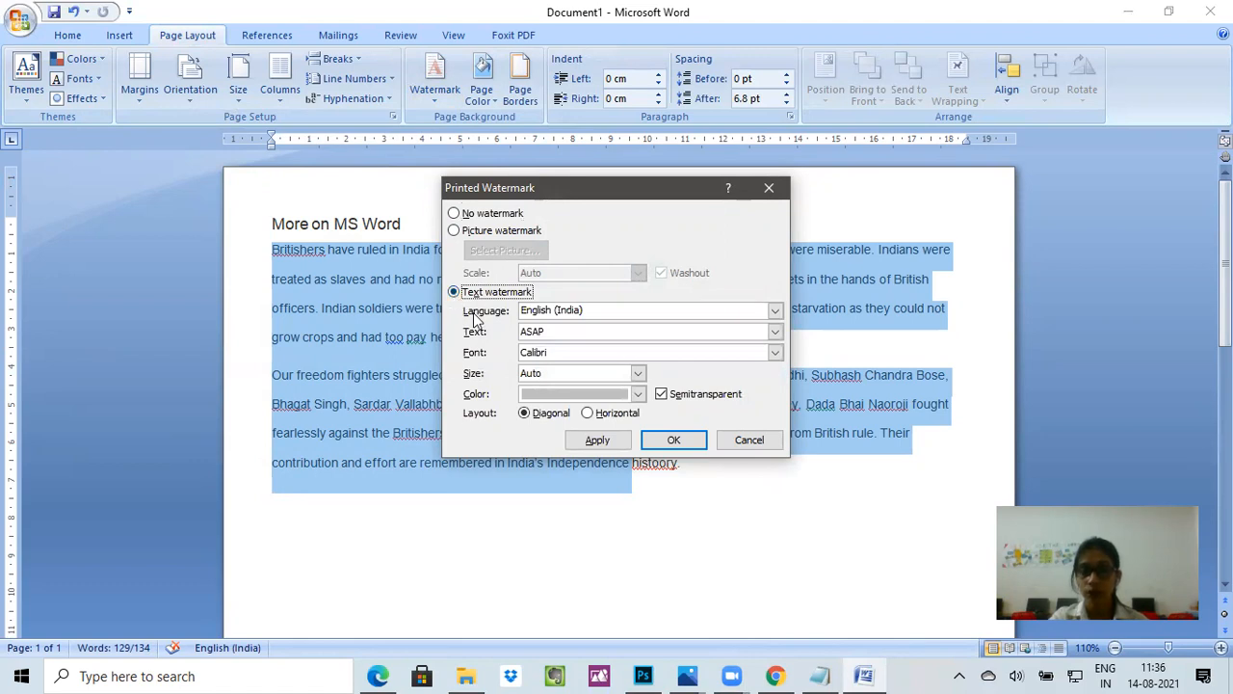
{"action": "left_click", "coordinate": [546, 332]}
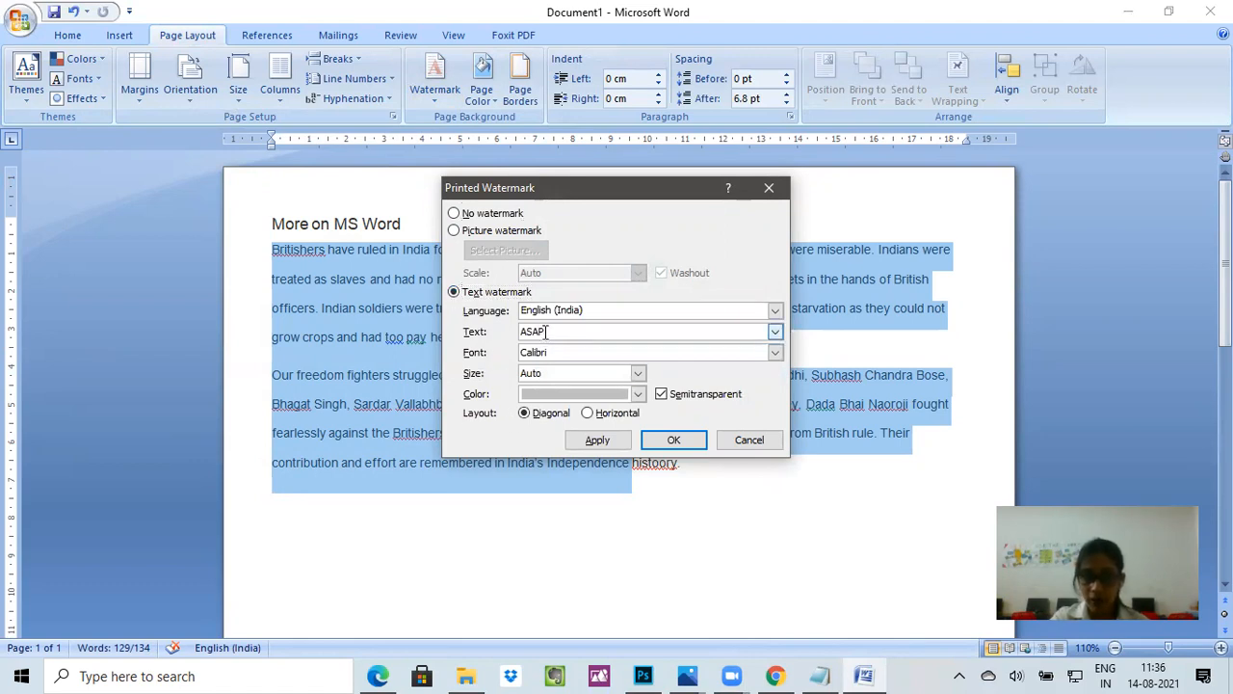
{"action": "key", "text": "BackSpace"}
{"action": "key", "text": "BackSpace"}
{"action": "key", "text": "BackSpace"}
{"action": "key", "text": "BackSpace"}
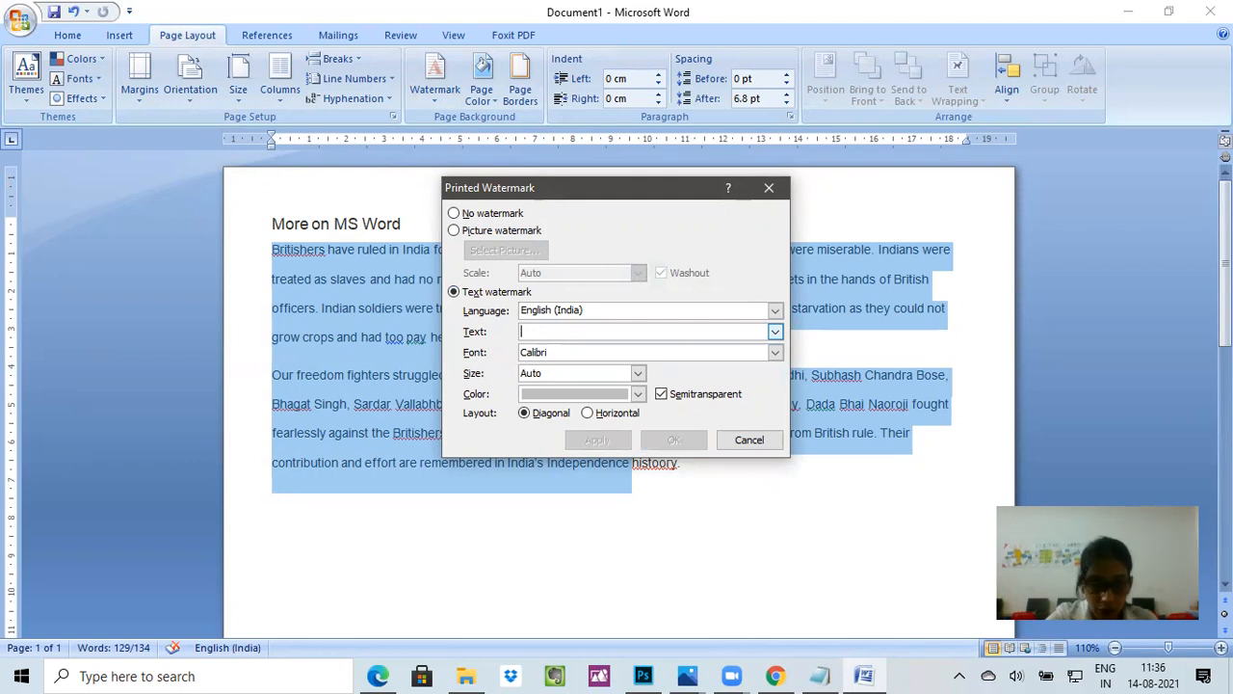
{"action": "type", "text": "St"}
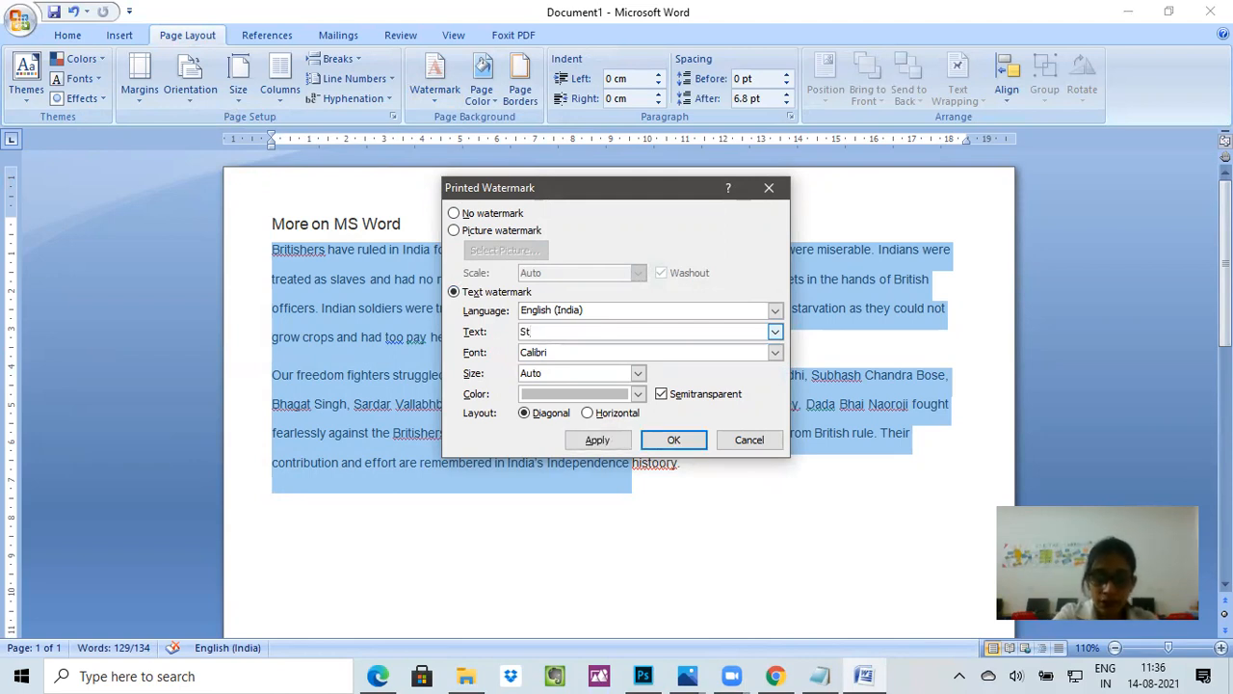
{"action": "type", "text": ". Fra"}
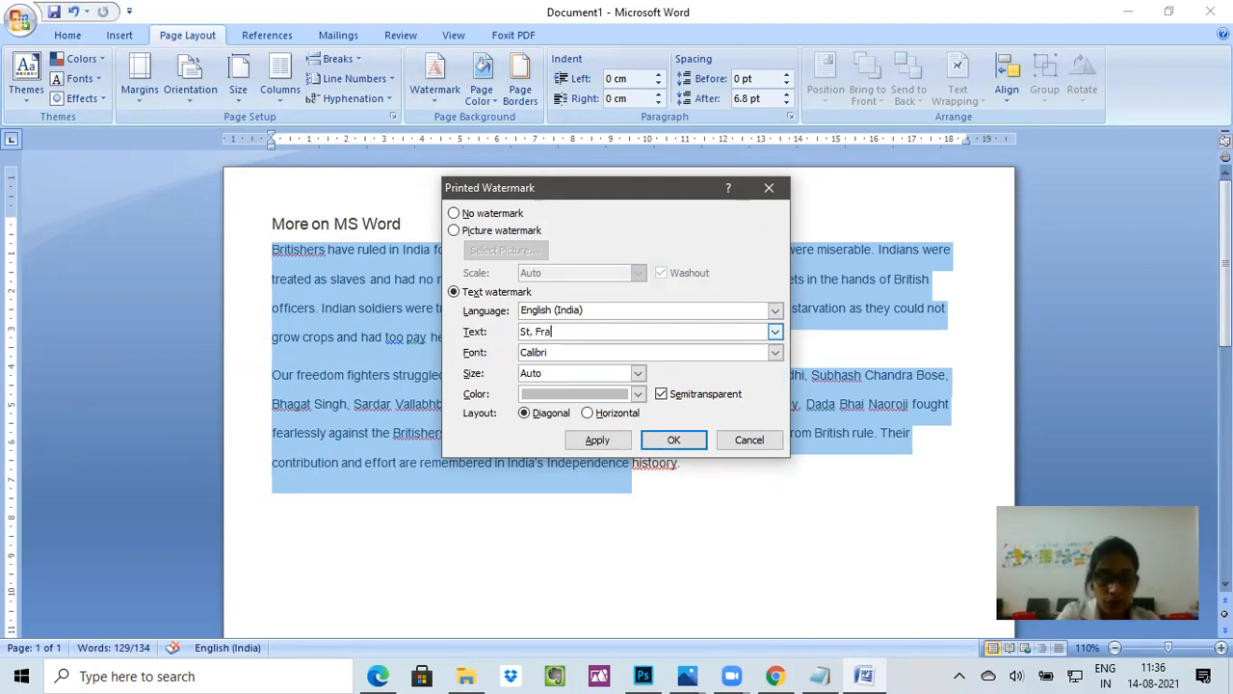
{"action": "type", "text": "ncis"}
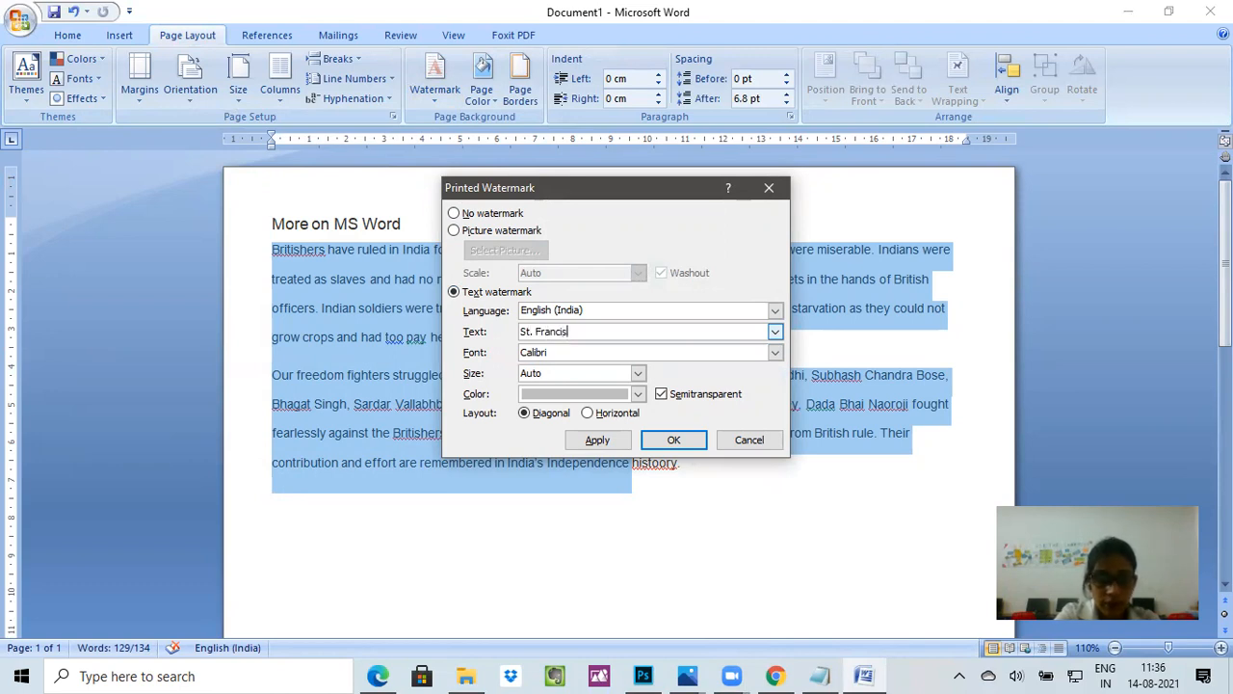
{"action": "type", "text": " World"}
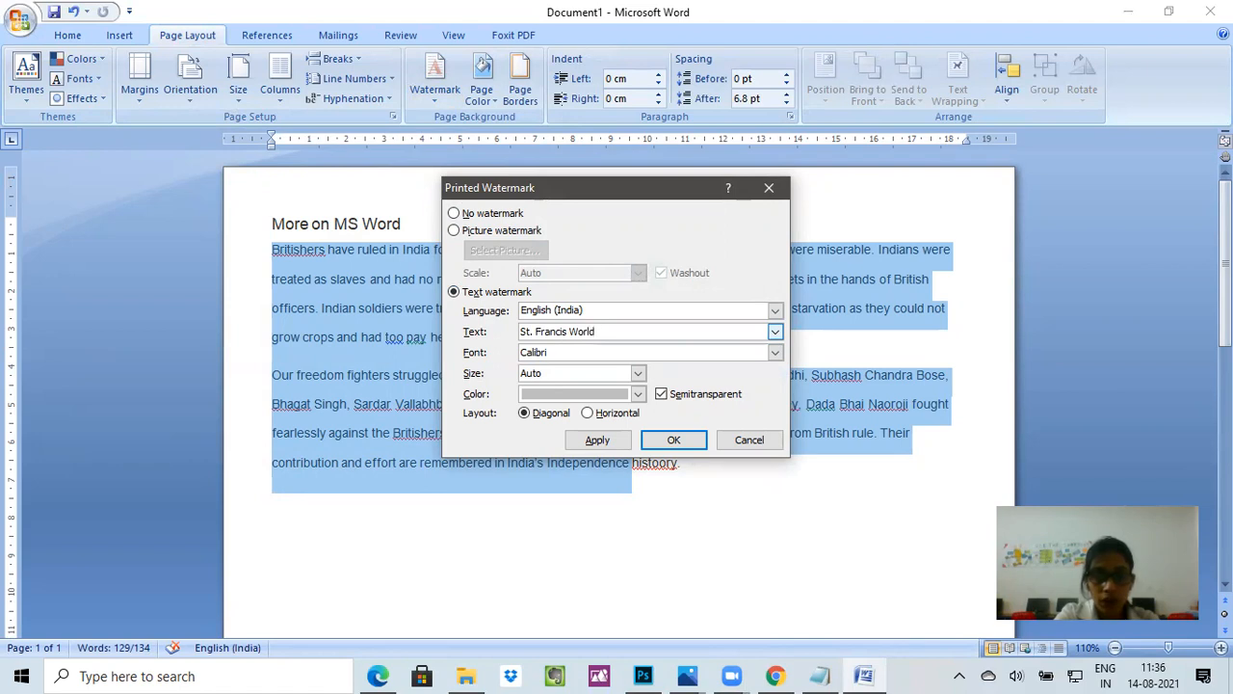
{"action": "type", "text": " Schoo"}
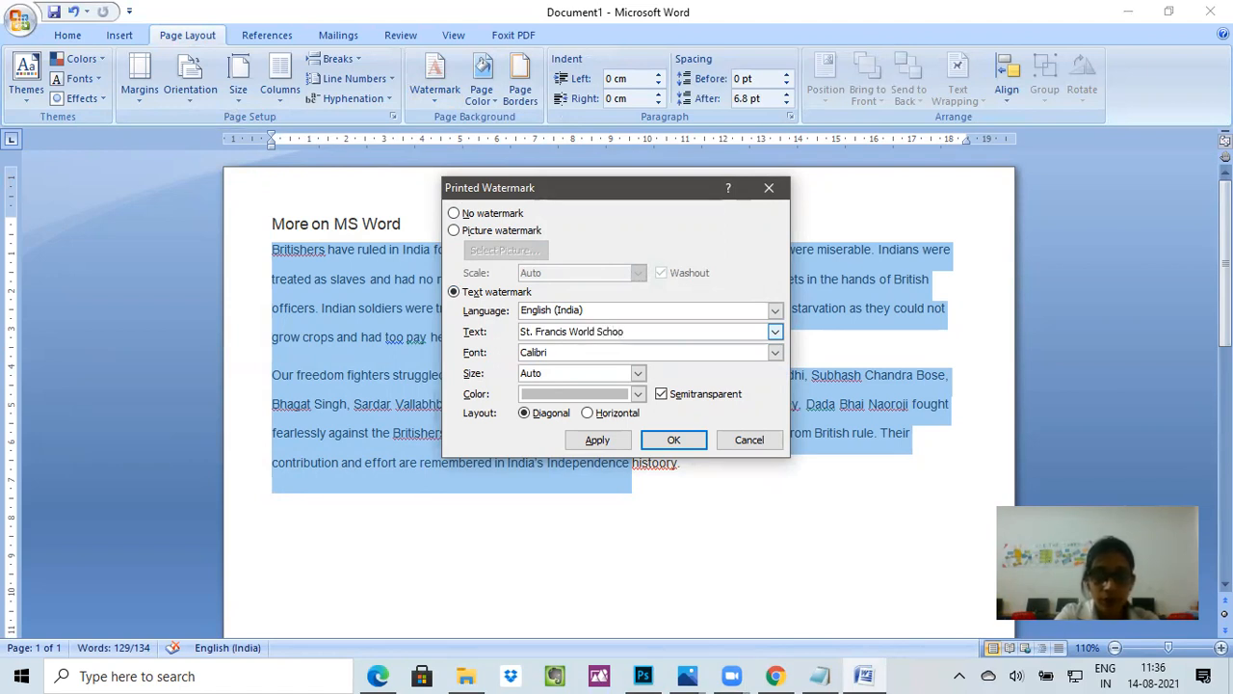
{"action": "type", "text": "l"}
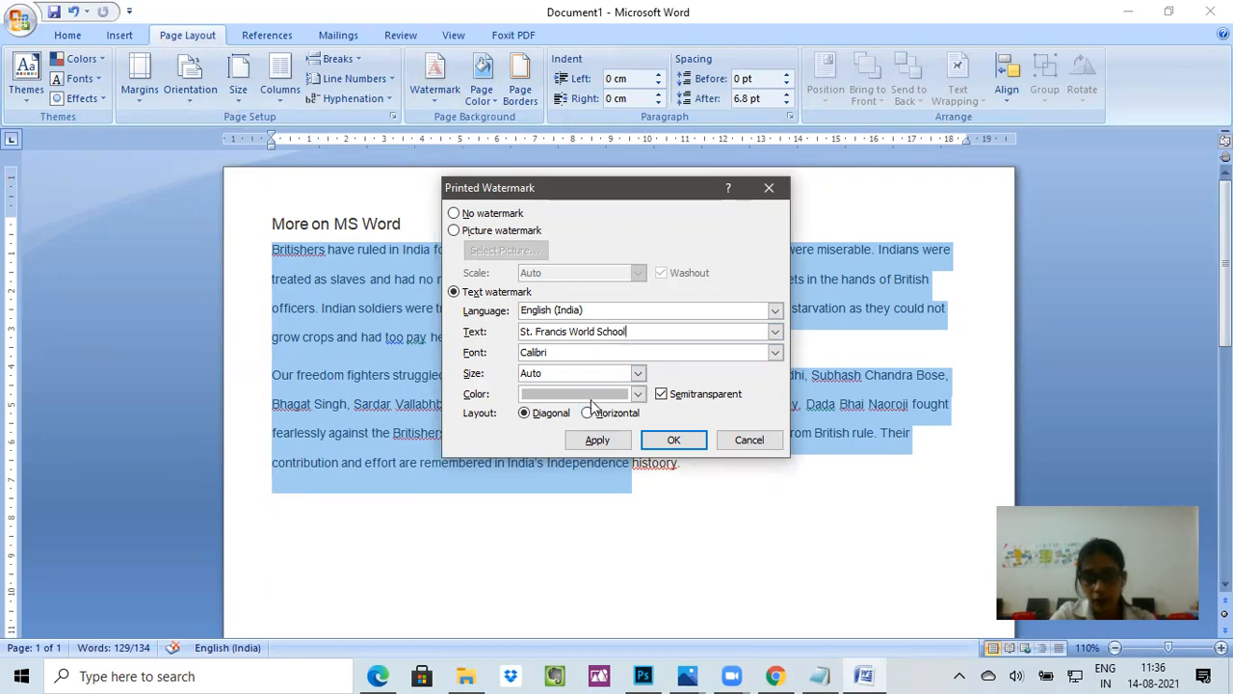
Colour the text watermark dark grey, apply it to the page and view it down the page
{"action": "left_click", "coordinate": [638, 394]}
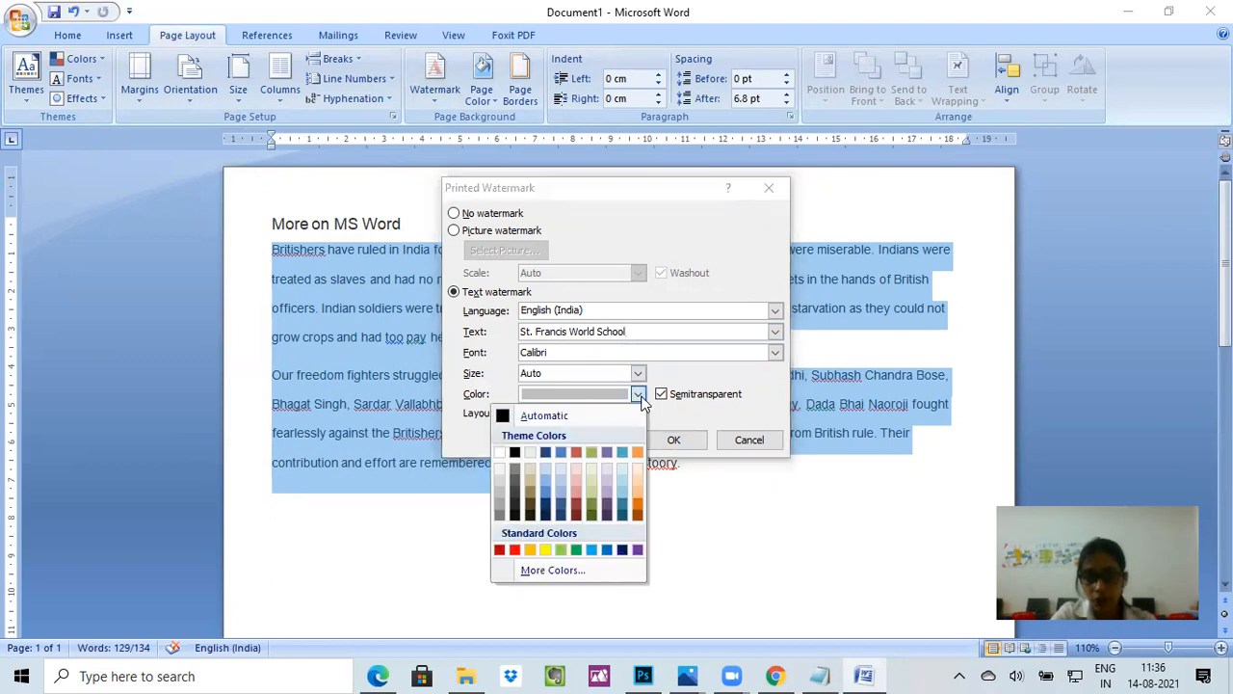
{"action": "left_click", "coordinate": [499, 513]}
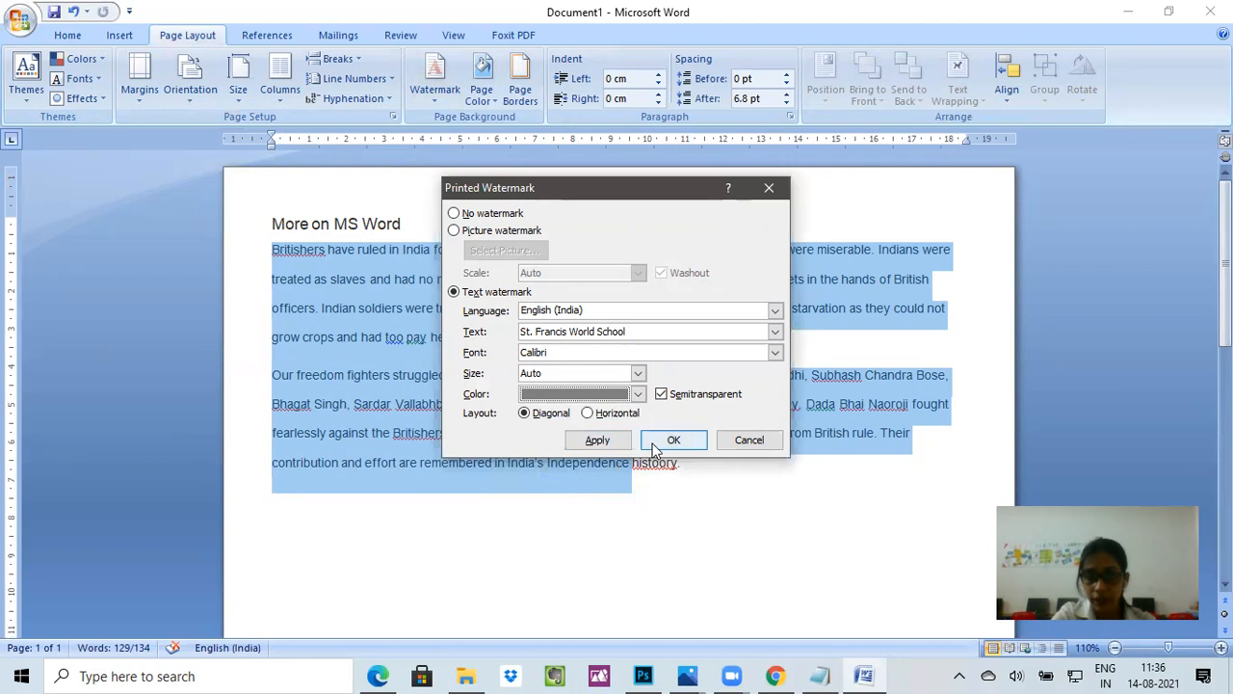
{"action": "left_click", "coordinate": [658, 444]}
{"action": "scroll", "coordinate": [704, 503], "scroll_direction": "down", "scroll_amount": 5}
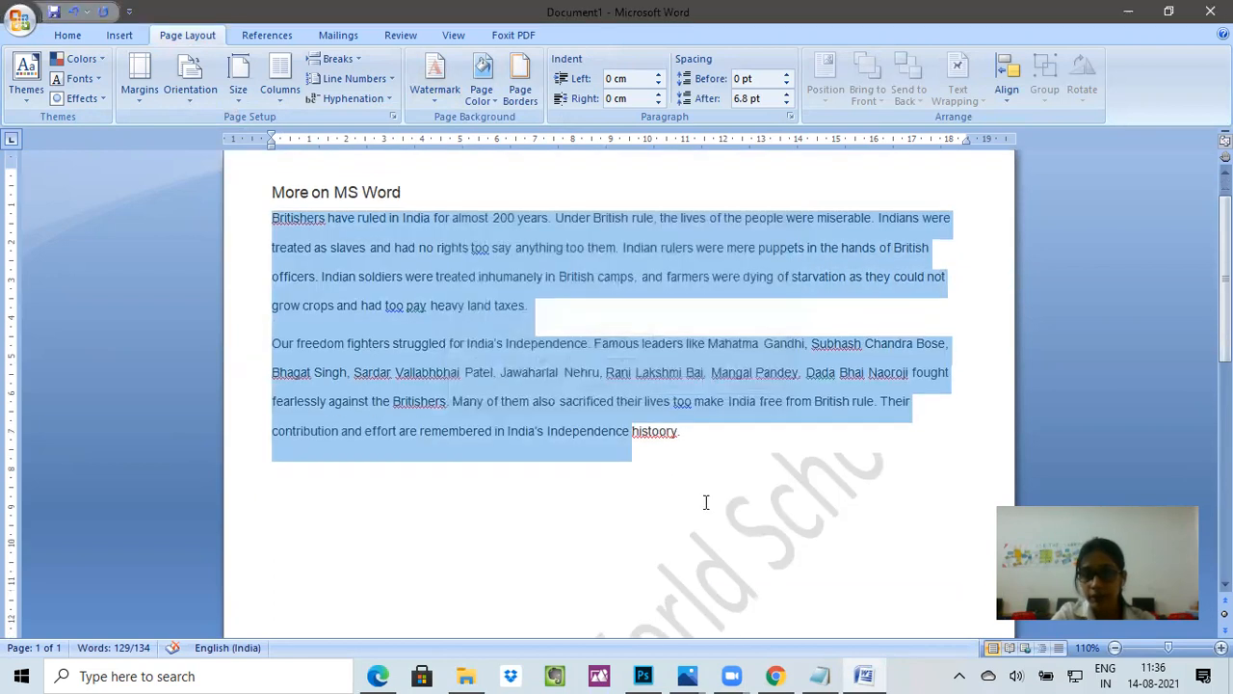
{"action": "scroll", "coordinate": [646, 503], "scroll_direction": "down", "scroll_amount": 3}
{"action": "scroll", "coordinate": [473, 559], "scroll_direction": "down", "scroll_amount": 1}
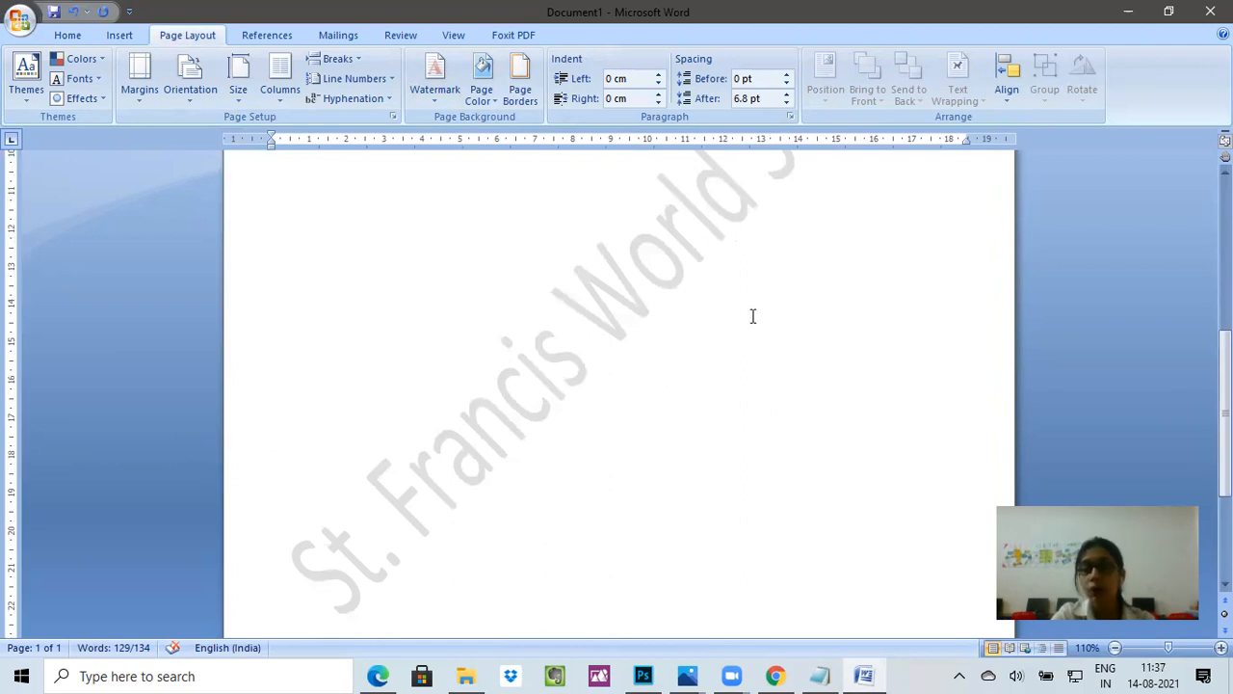
Replace the text watermark with the picture "School logo with name" from Downloads, with washout turned off
{"action": "left_click", "coordinate": [423, 103]}
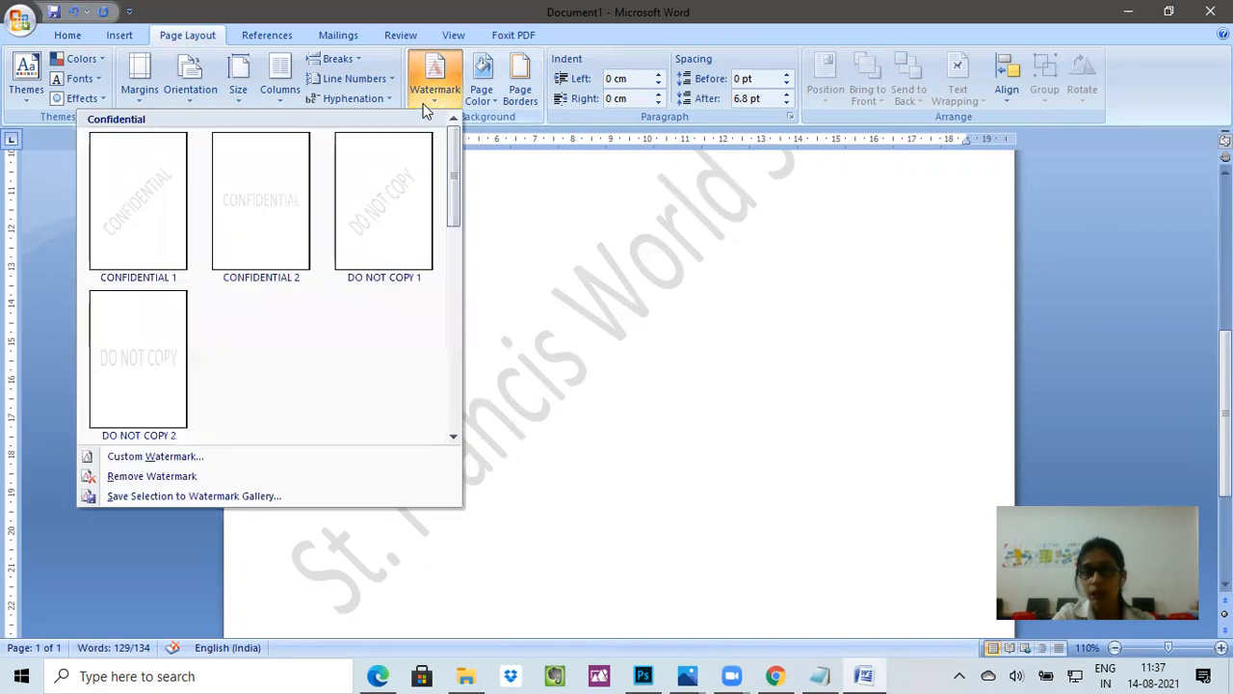
{"action": "left_click", "coordinate": [192, 460]}
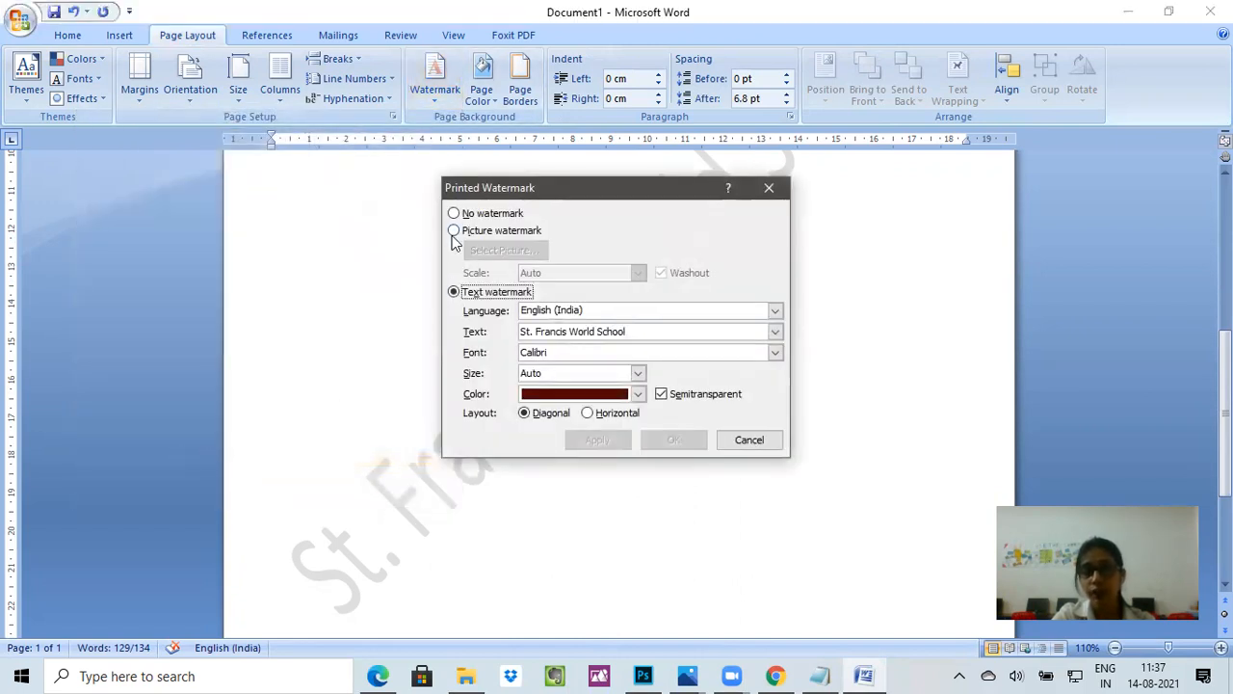
{"action": "left_click", "coordinate": [452, 233]}
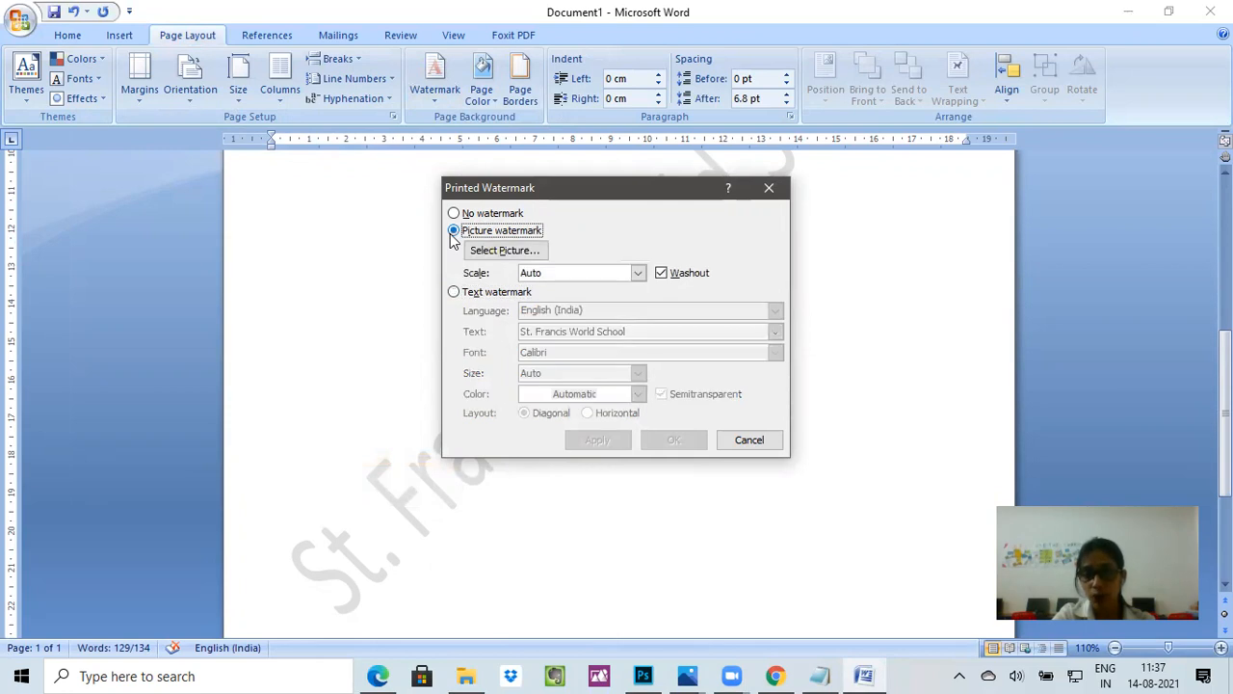
{"action": "left_click", "coordinate": [641, 275]}
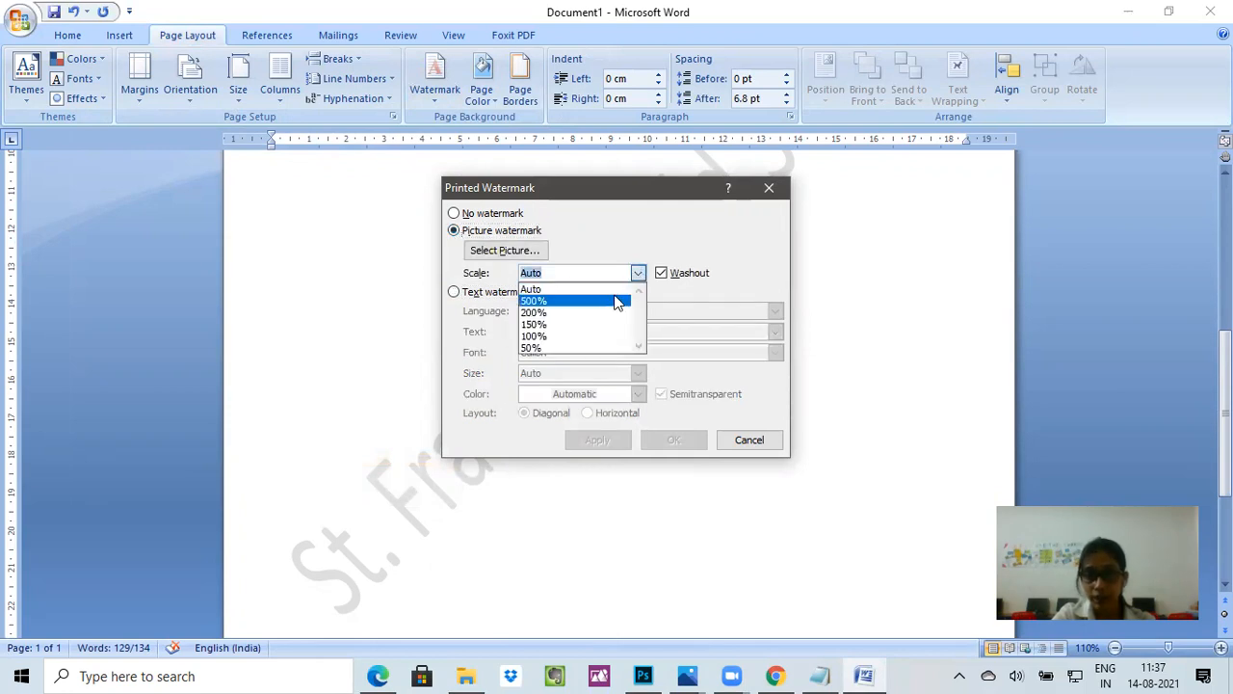
{"action": "left_click", "coordinate": [487, 287]}
{"action": "left_click", "coordinate": [491, 253]}
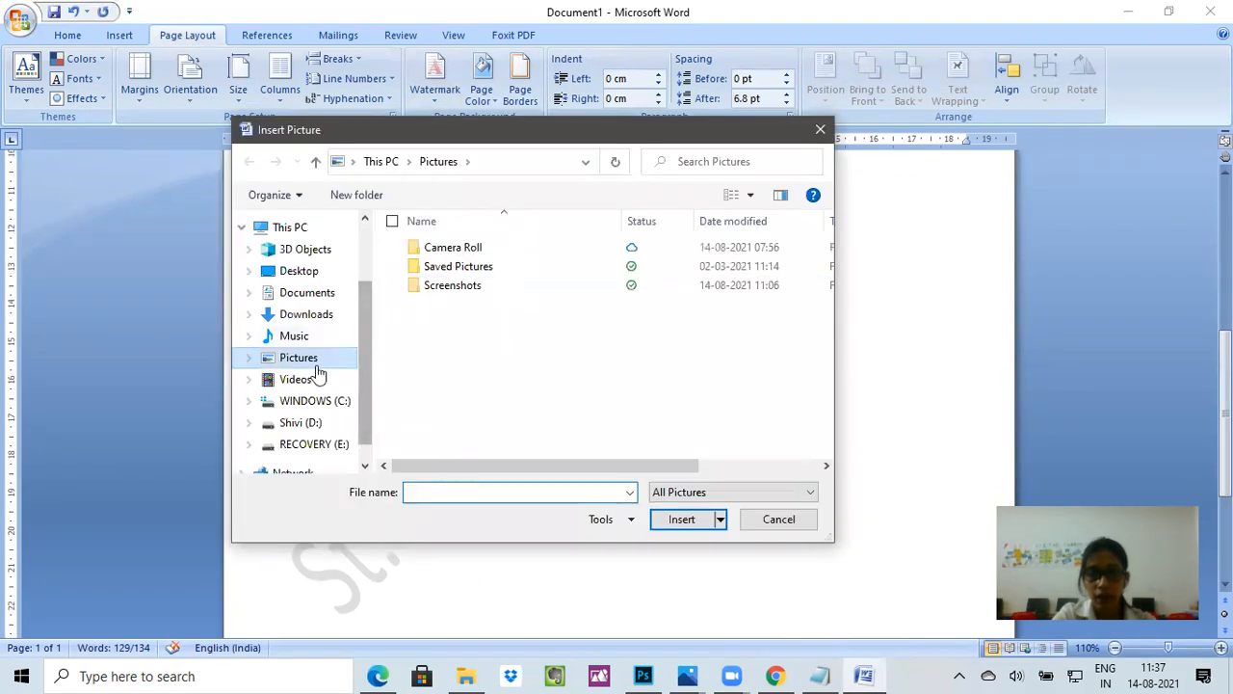
{"action": "left_click", "coordinate": [308, 322]}
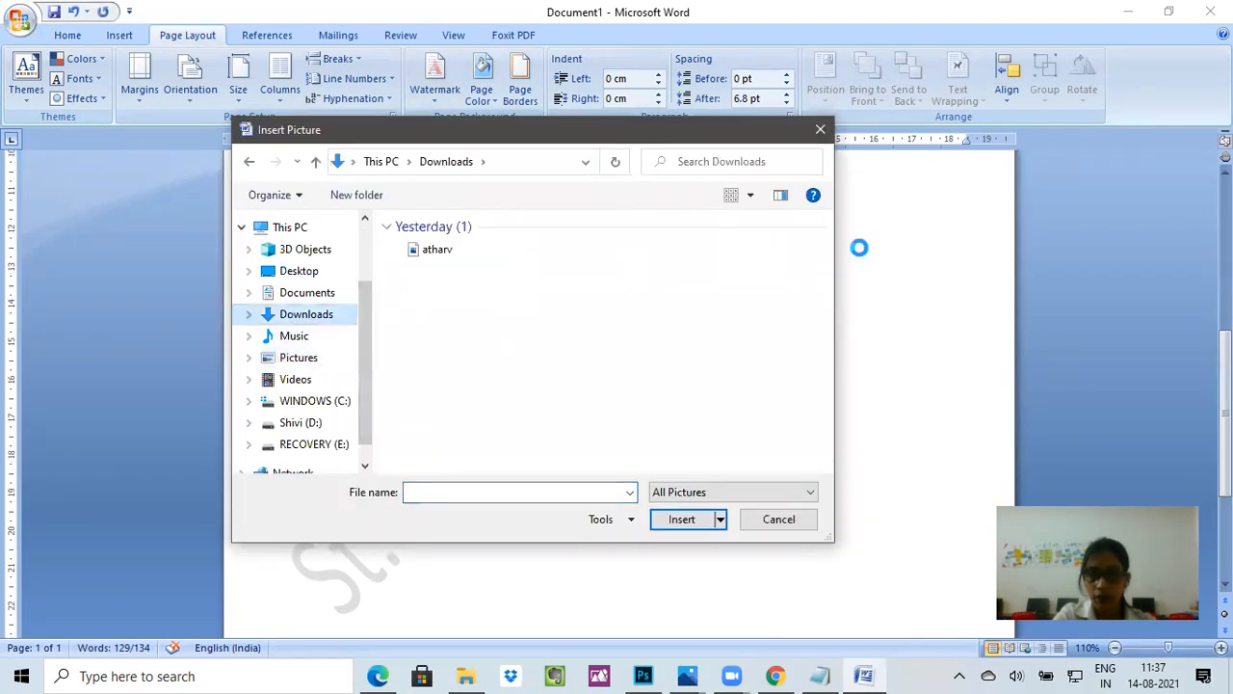
{"action": "left_click_drag", "start_coordinate": [829, 250], "coordinate": [841, 372]}
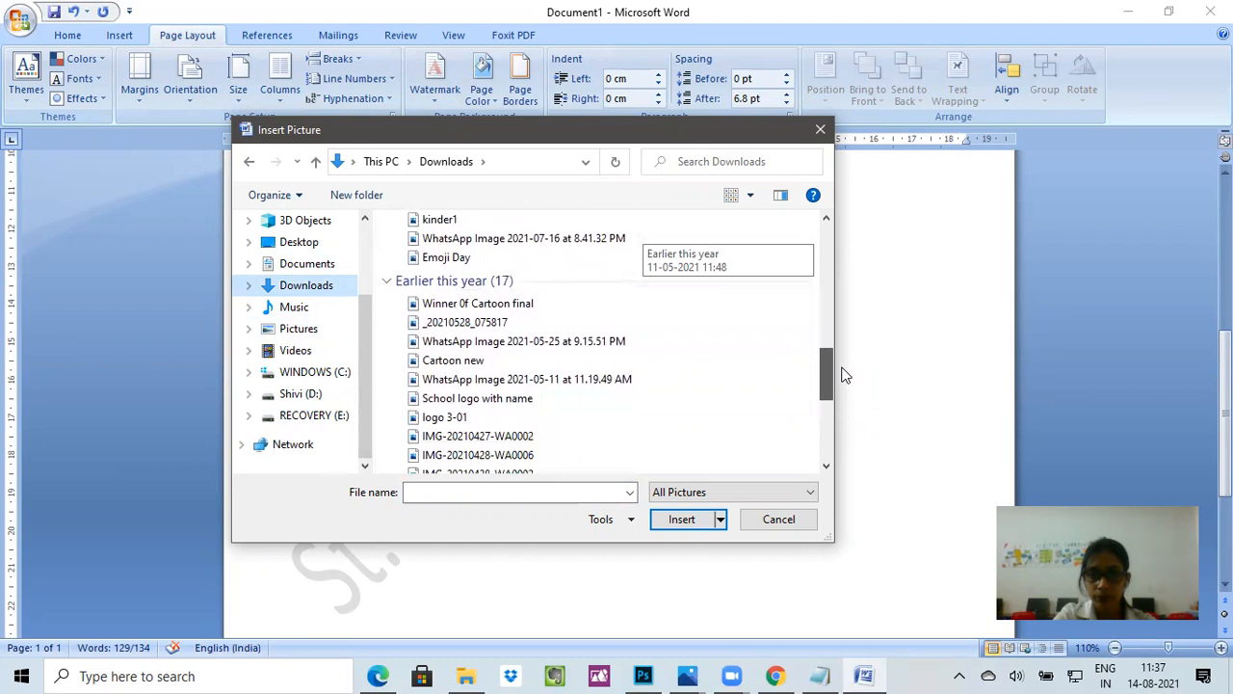
{"action": "left_click", "coordinate": [446, 400]}
{"action": "left_click", "coordinate": [681, 519]}
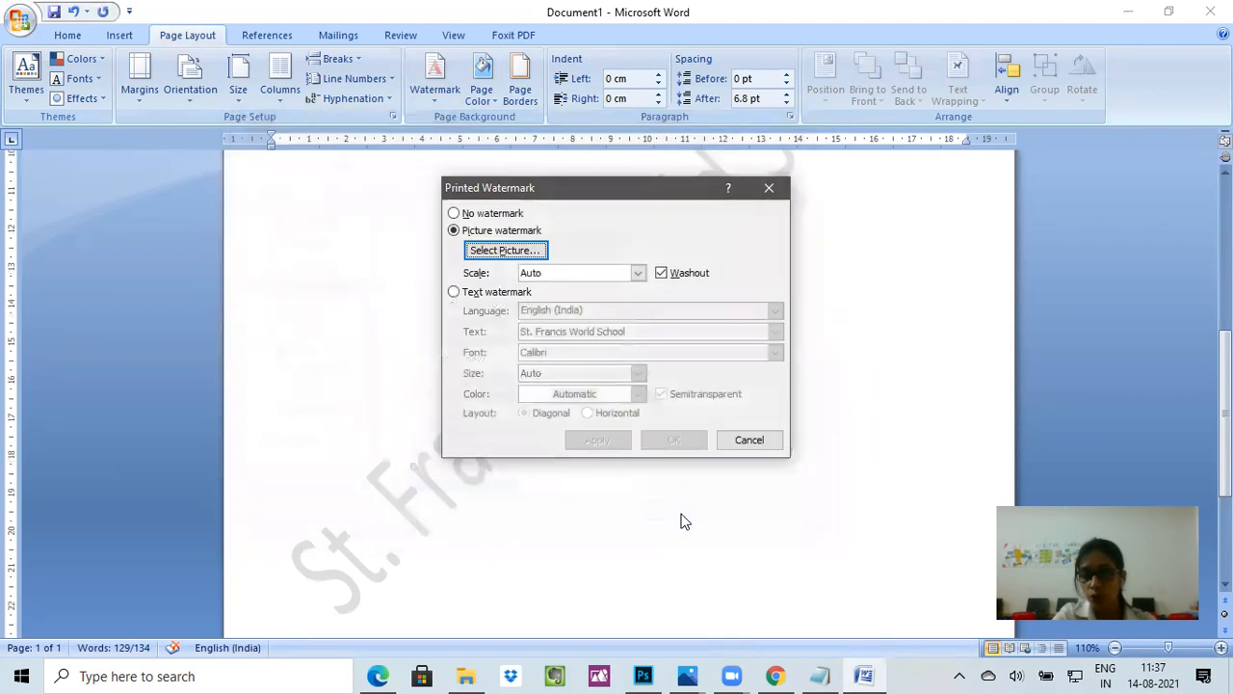
{"action": "left_click", "coordinate": [662, 272]}
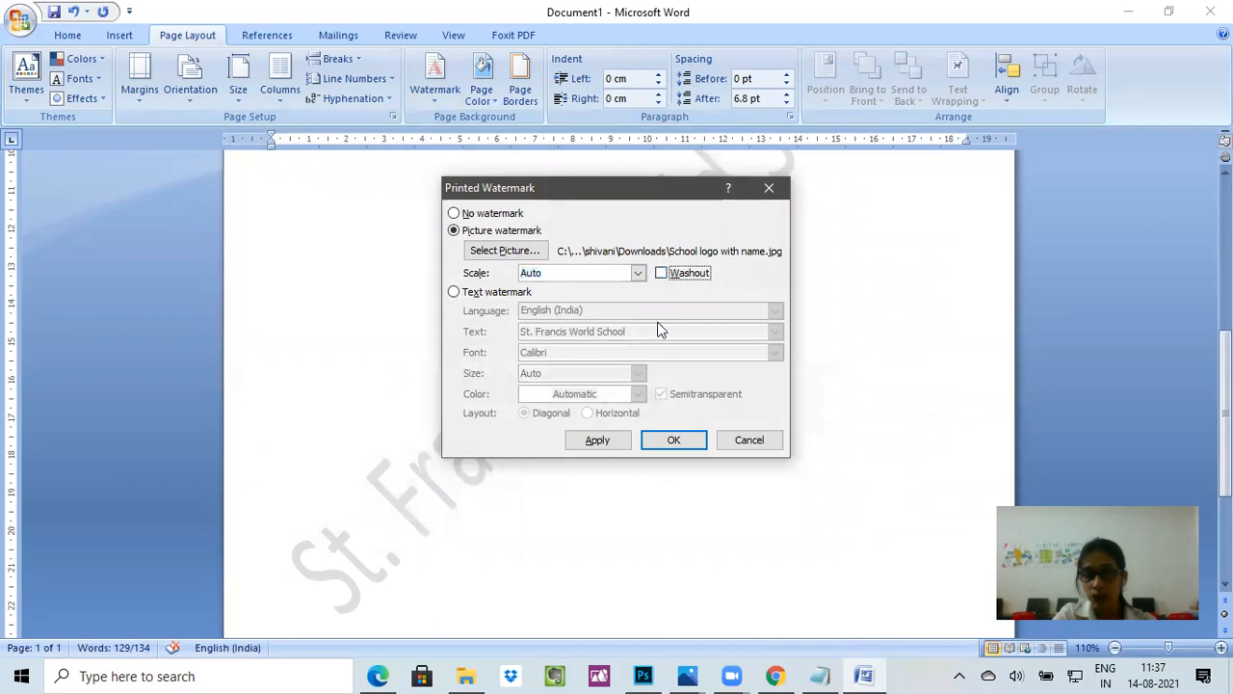
{"action": "left_click", "coordinate": [675, 441]}
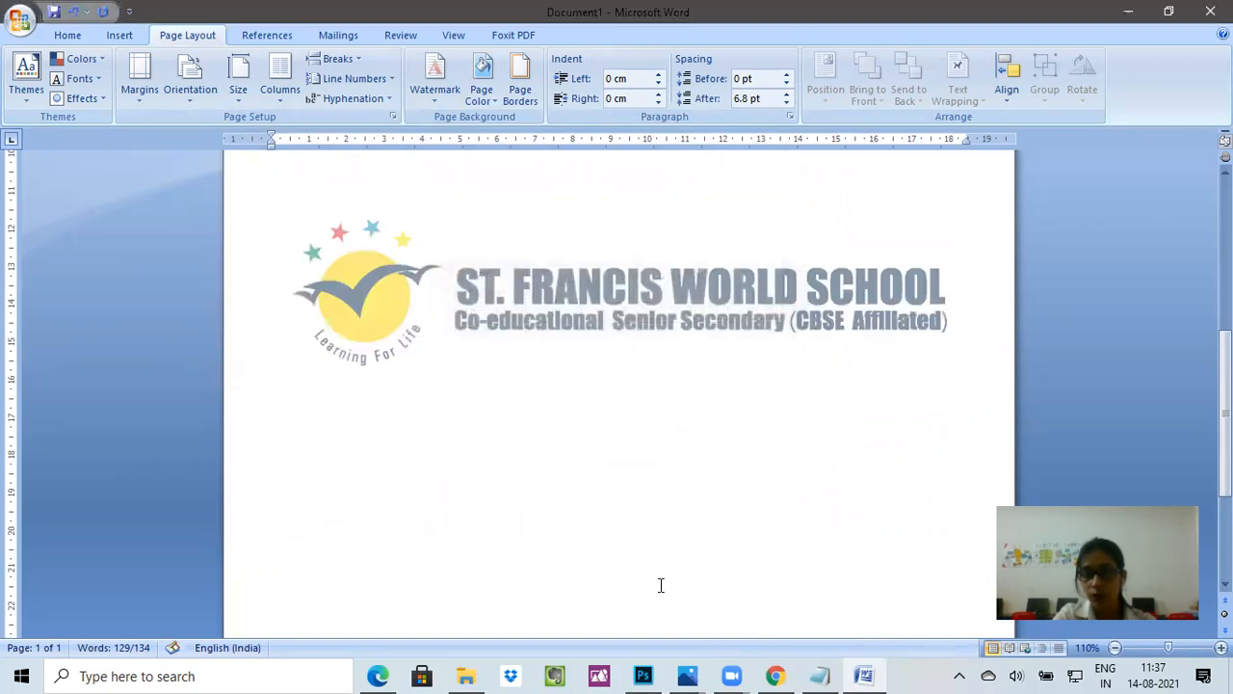
Change the page orientation of the document to Landscape
{"action": "scroll", "coordinate": [655, 569], "scroll_direction": "up", "scroll_amount": 2}
{"action": "scroll", "coordinate": [655, 559], "scroll_direction": "up", "scroll_amount": 5}
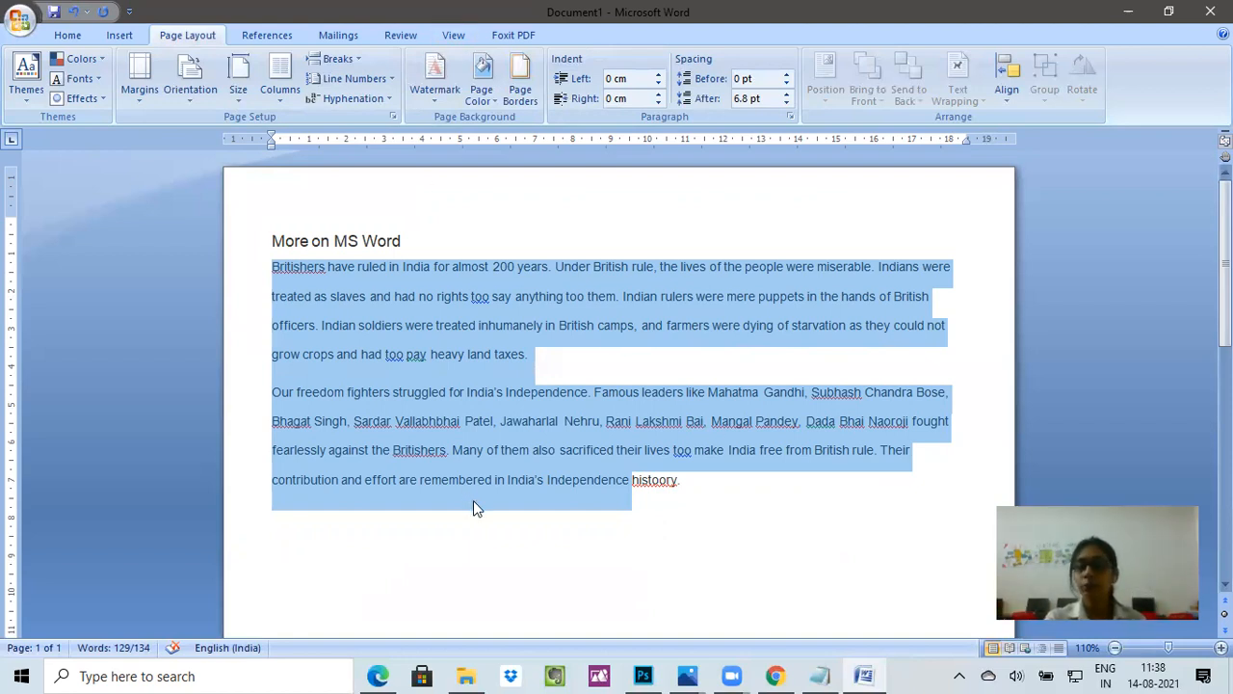
{"action": "left_click", "coordinate": [189, 96]}
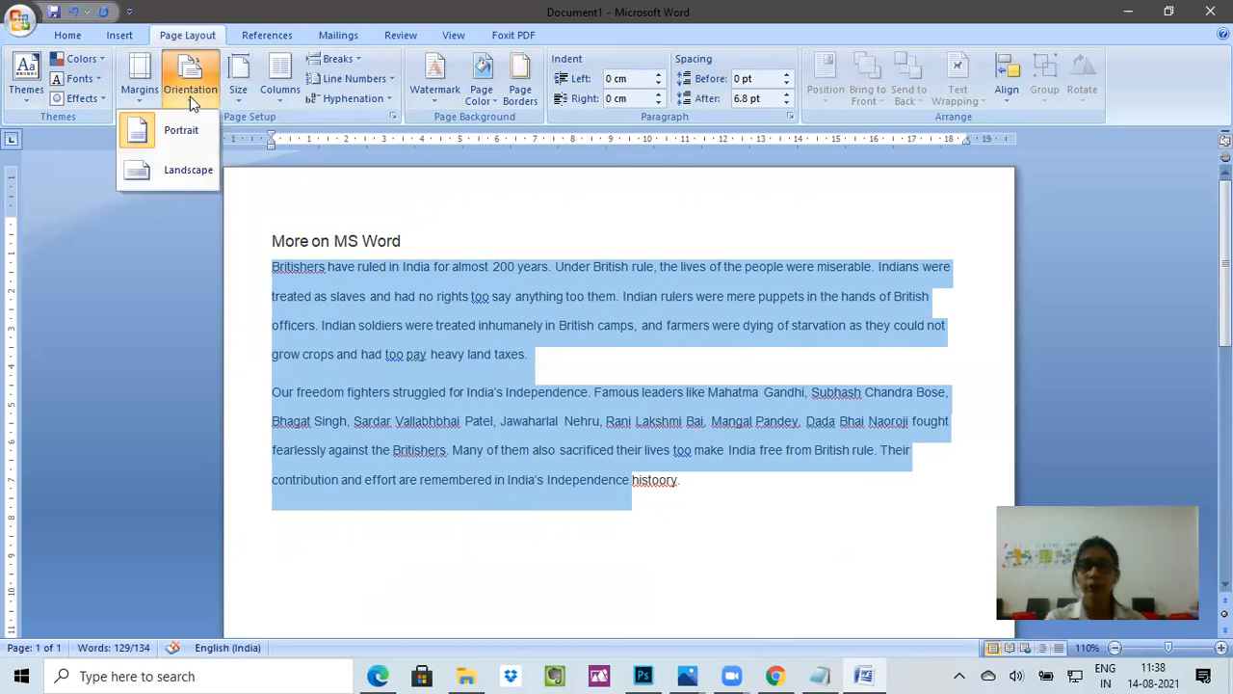
{"action": "left_click", "coordinate": [179, 179]}
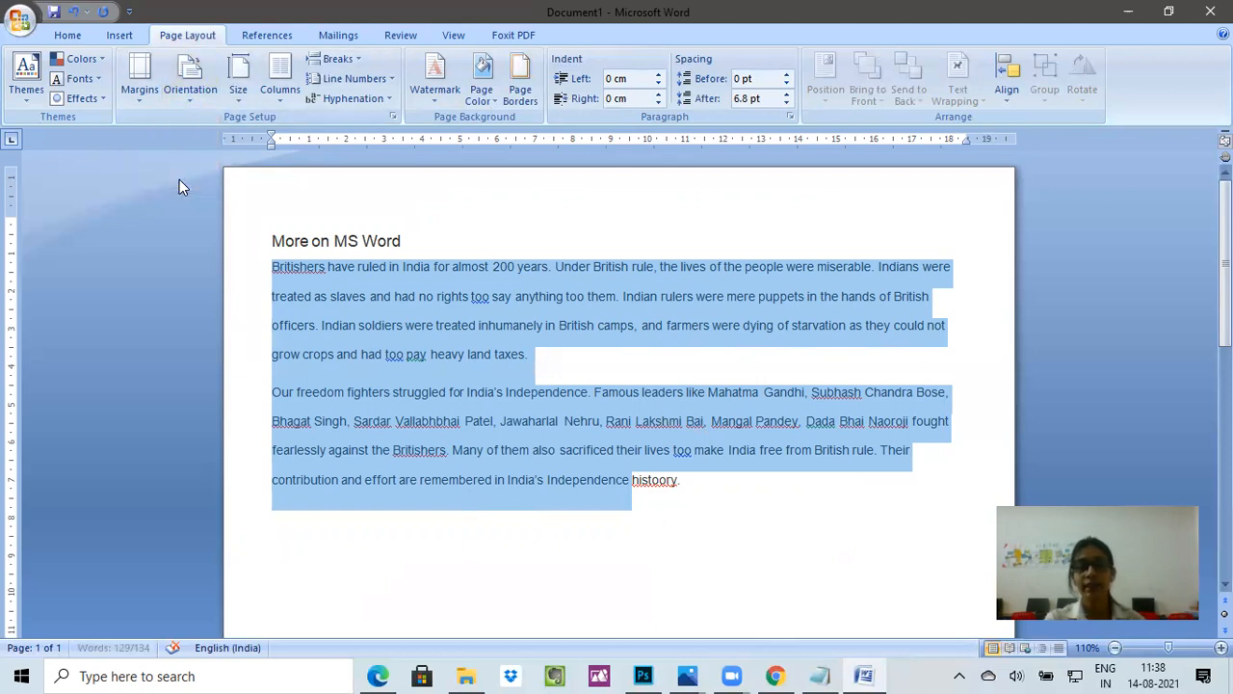